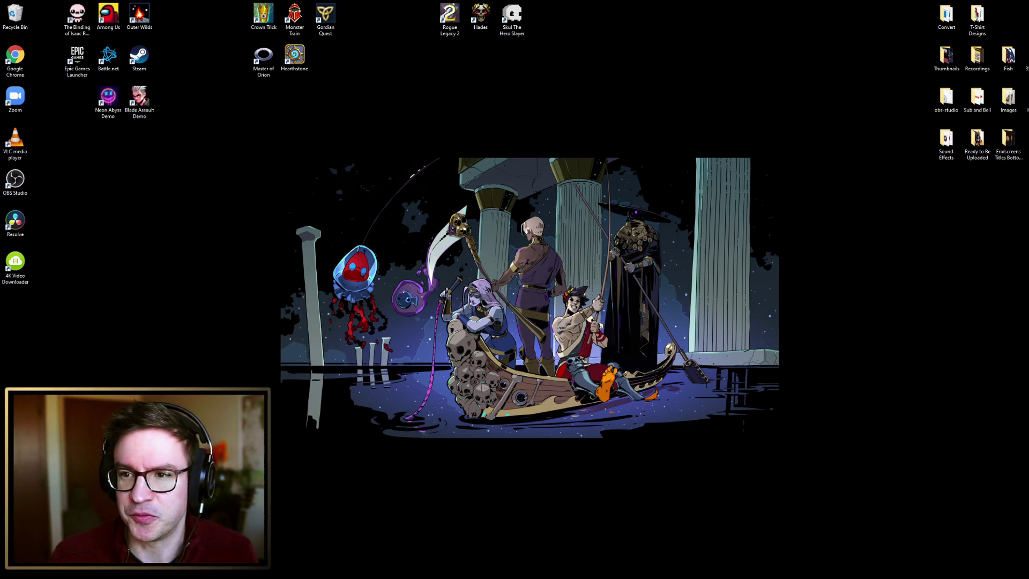
Step: Move the OBS window into place and switch the stream to the Hades scene
{"action": "left_click_drag", "start_coordinate": [1028, 59], "coordinate": [504, 85]}
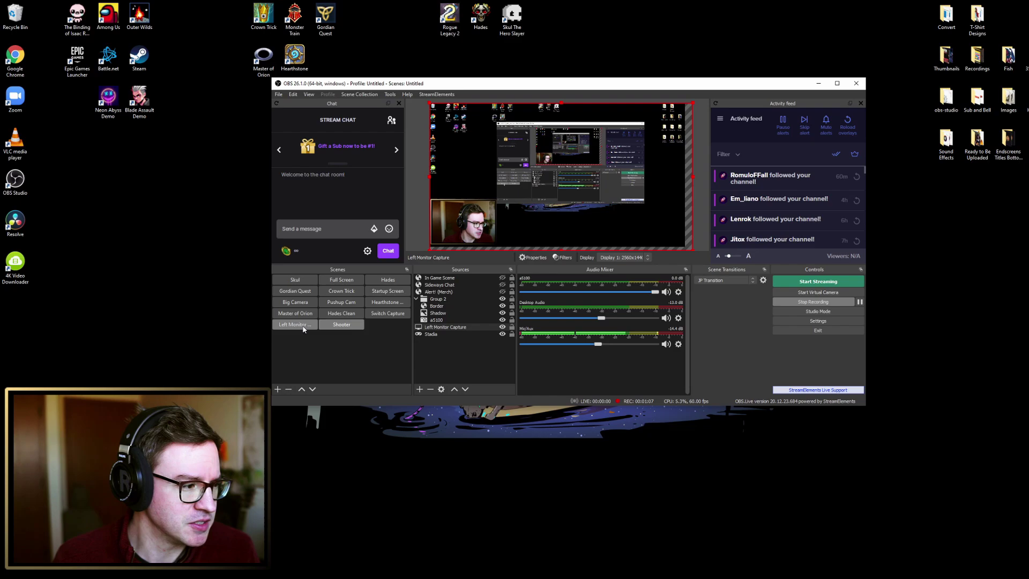
{"action": "left_click", "coordinate": [385, 281]}
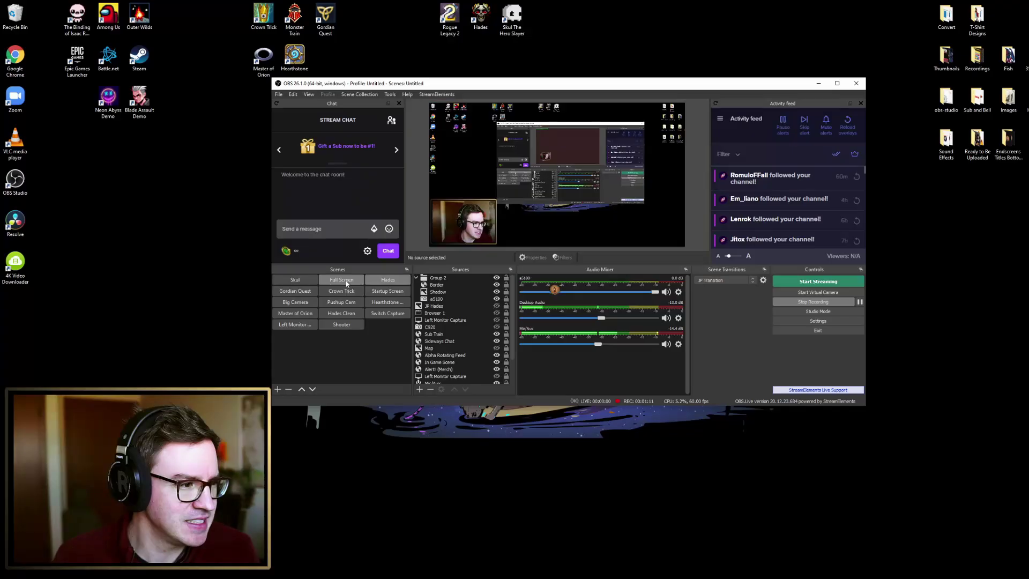
Step: Switch the OBS output to the Full Screen webcam scene
{"action": "left_click", "coordinate": [345, 283]}
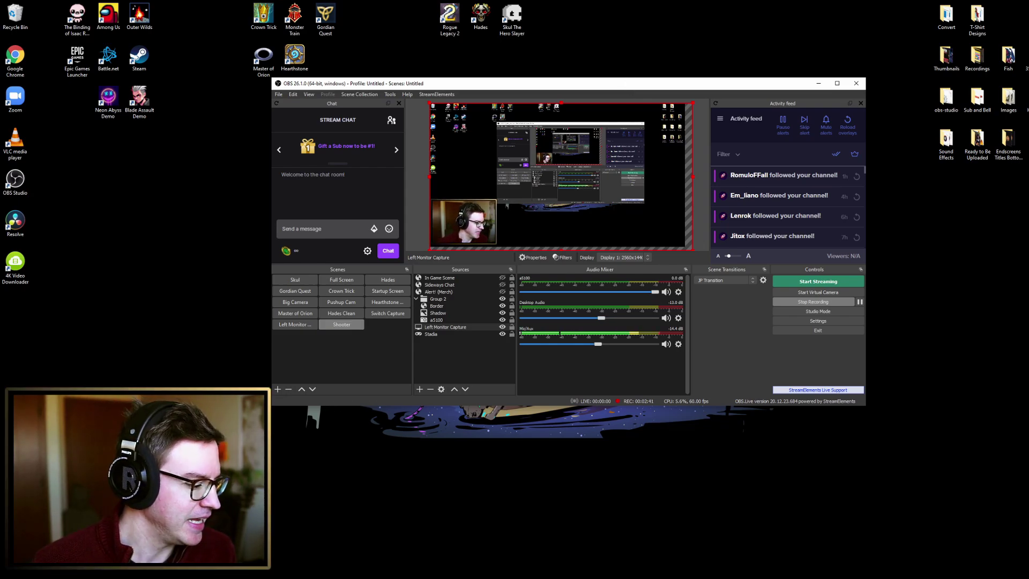
{"action": "mouse_move", "coordinate": [270, 506]}
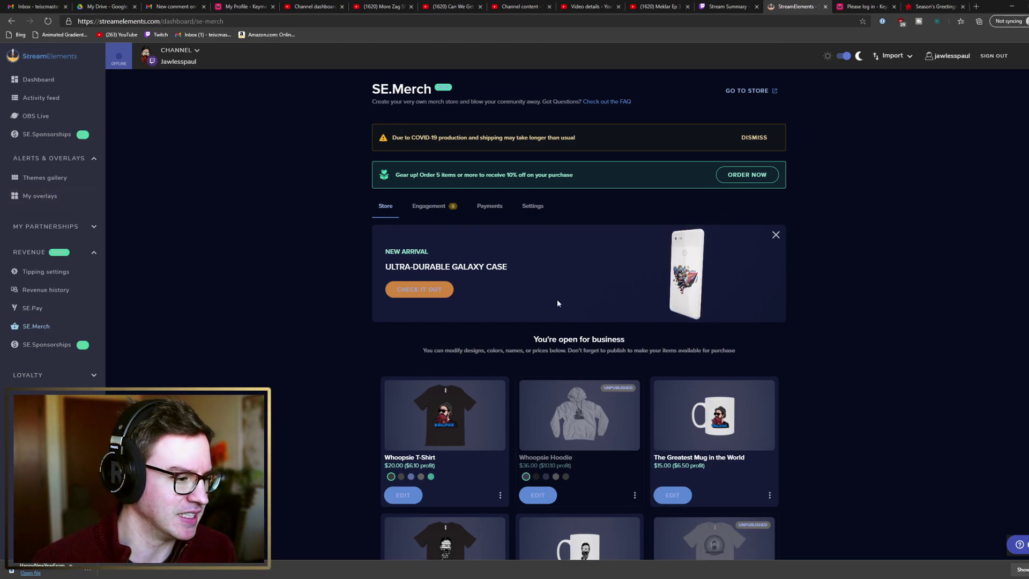
Step: Browse the StreamElements dashboard to My overlays, then bring up OBS's Add Source list
{"action": "scroll", "coordinate": [416, 403], "scroll_direction": "down", "scroll_amount": 10}
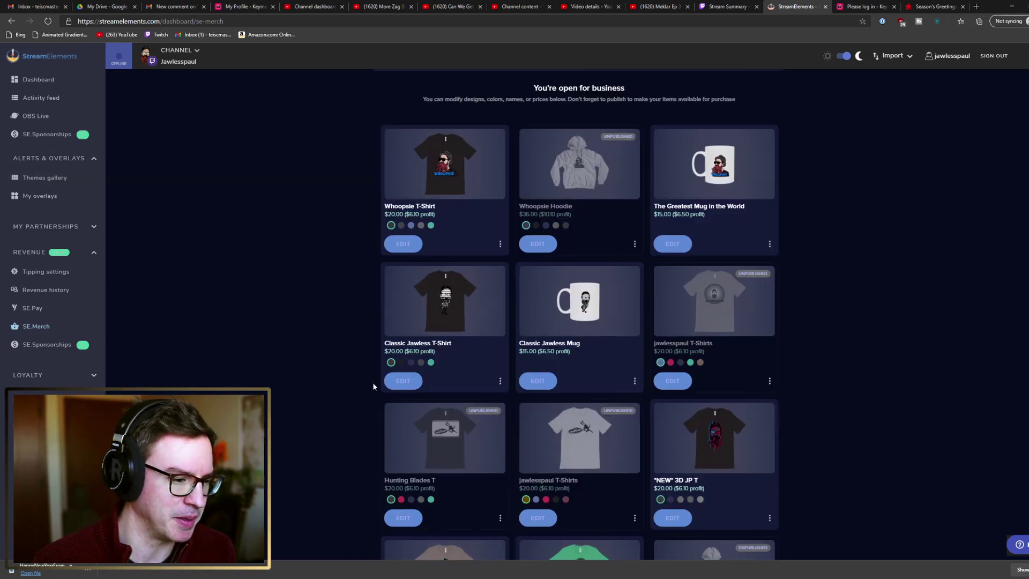
{"action": "scroll", "coordinate": [375, 383], "scroll_direction": "up", "scroll_amount": 10}
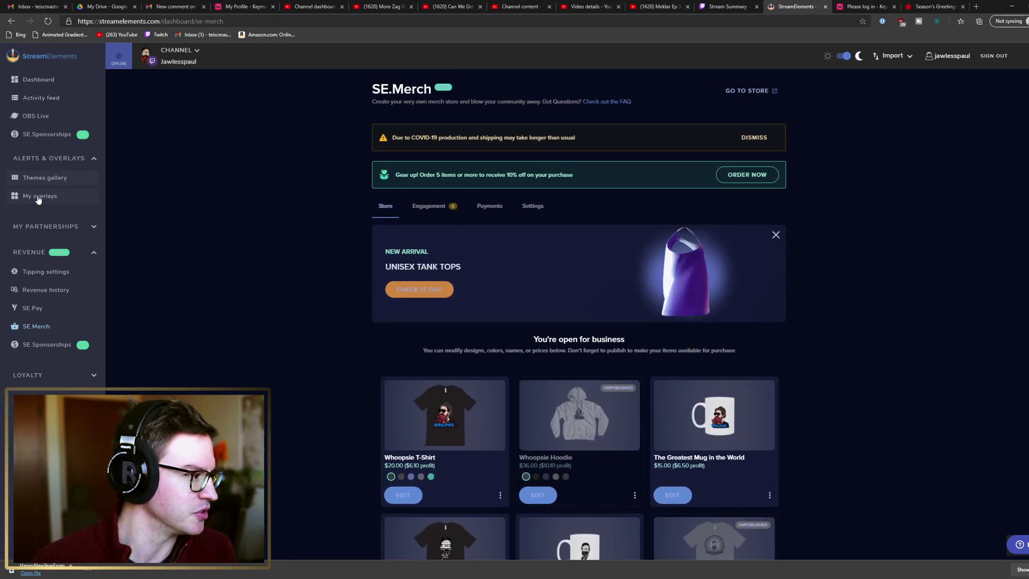
{"action": "left_click", "coordinate": [43, 86]}
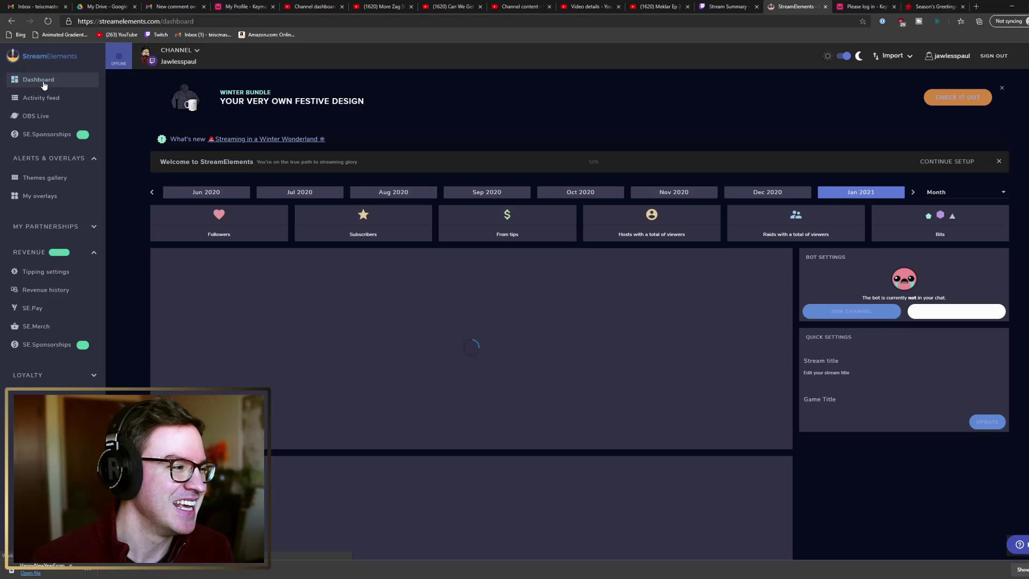
{"action": "scroll", "coordinate": [715, 302], "scroll_direction": "down", "scroll_amount": 3}
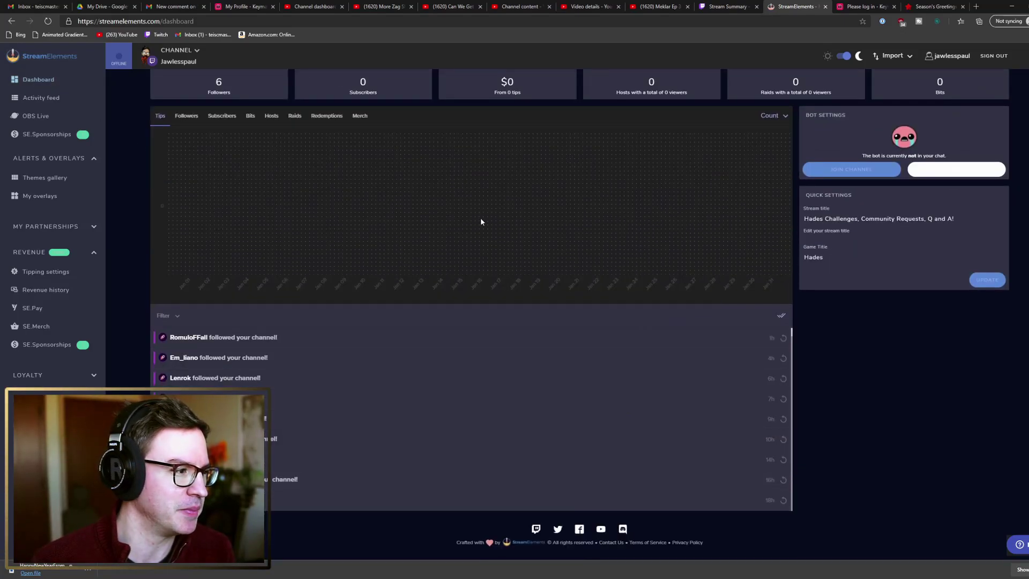
{"action": "scroll", "coordinate": [563, 240], "scroll_direction": "up", "scroll_amount": 3}
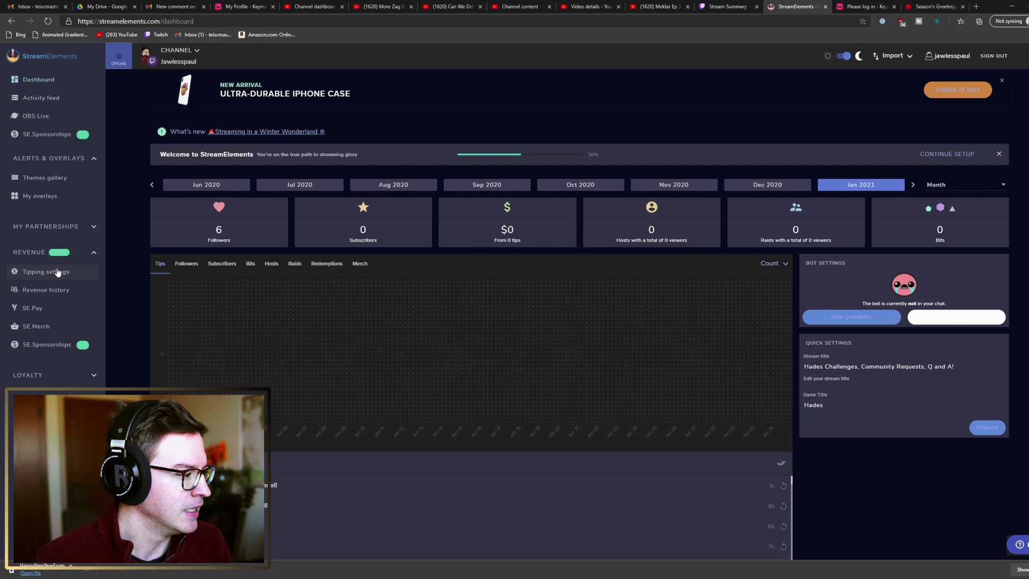
{"action": "left_click", "coordinate": [45, 197]}
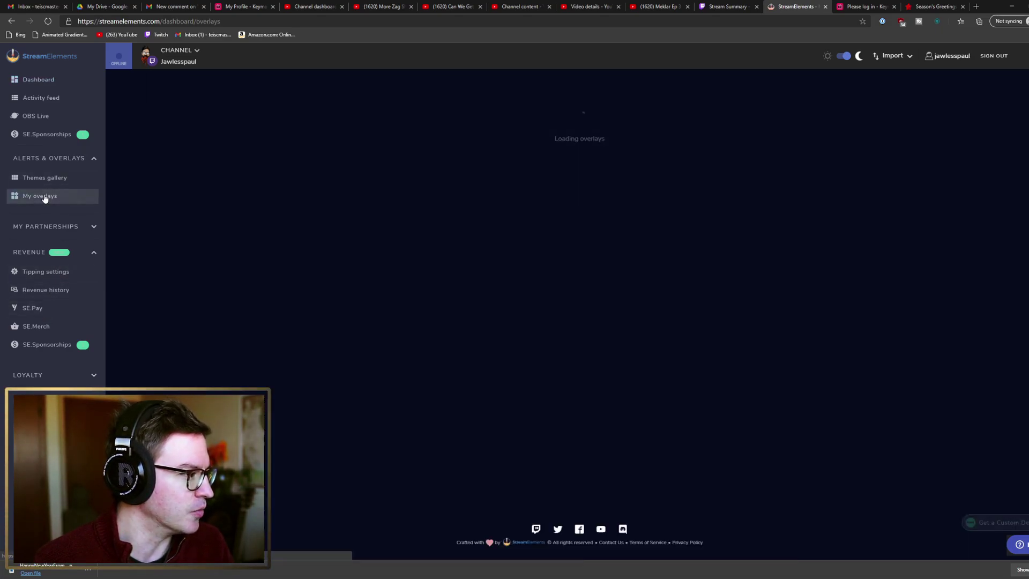
{"action": "scroll", "coordinate": [544, 292], "scroll_direction": "down", "scroll_amount": 3}
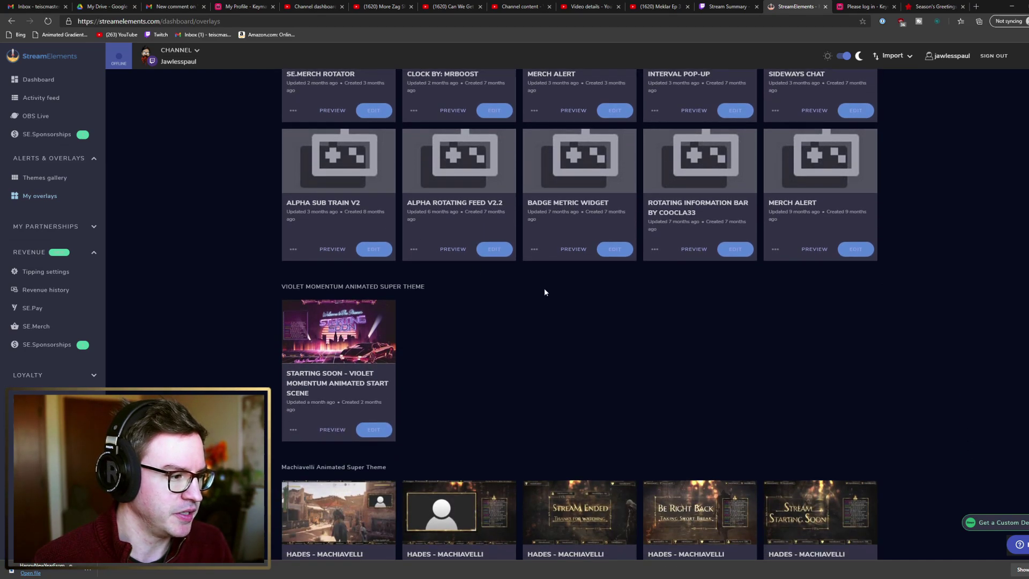
{"action": "scroll", "coordinate": [544, 292], "scroll_direction": "up", "scroll_amount": 3}
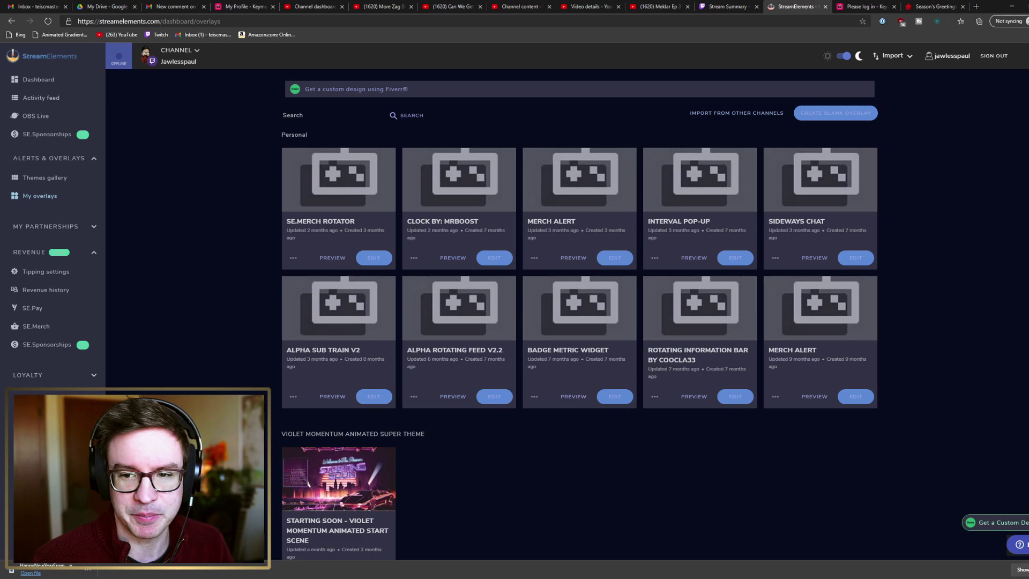
{"action": "key", "text": "alt+Tab"}
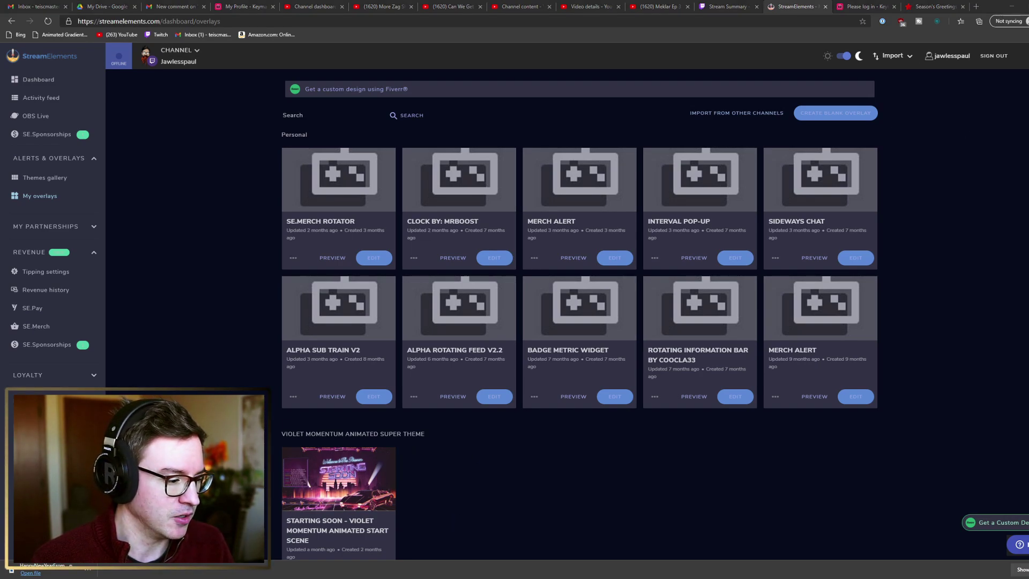
{"action": "left_click", "coordinate": [420, 389]}
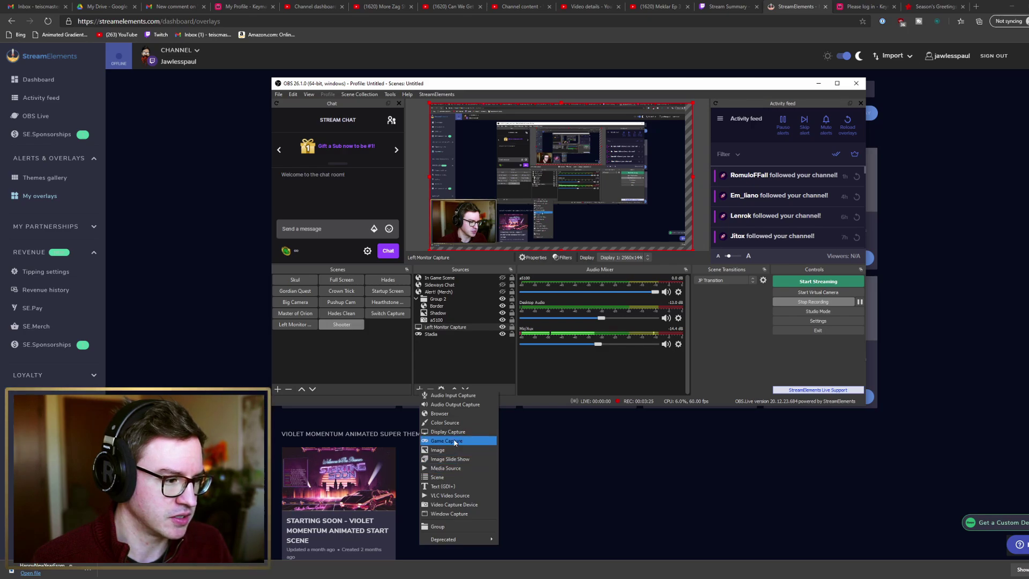
Step: Add a Browser source named Browser 2 with default settings and close its properties
{"action": "left_click", "coordinate": [445, 413]}
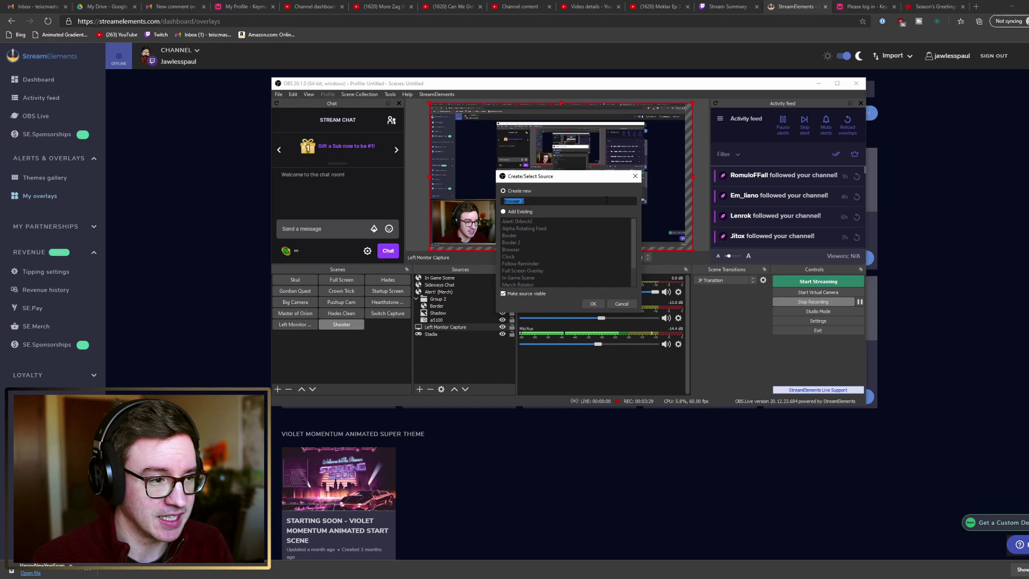
{"action": "left_click", "coordinate": [593, 303]}
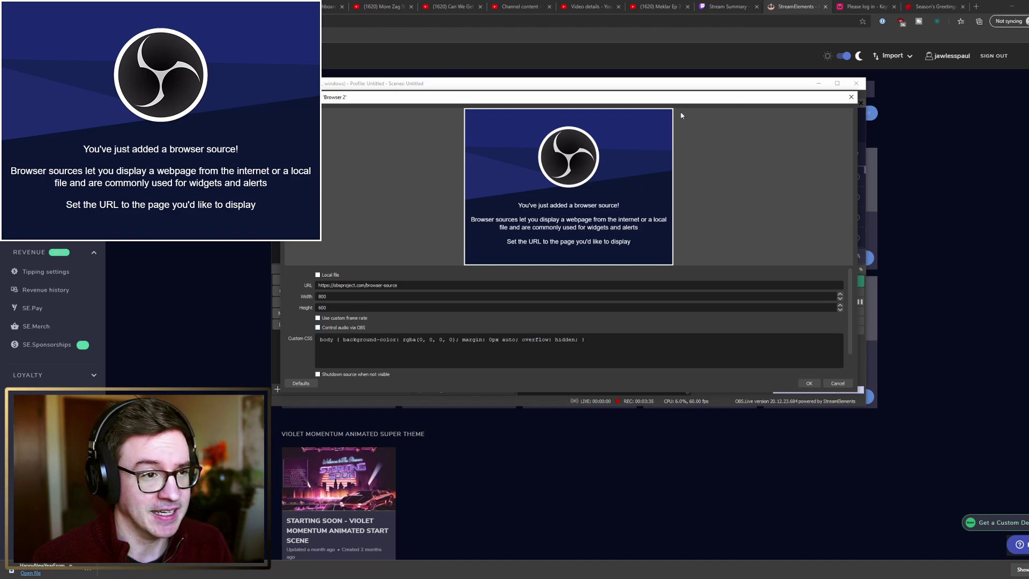
{"action": "left_click", "coordinate": [850, 98]}
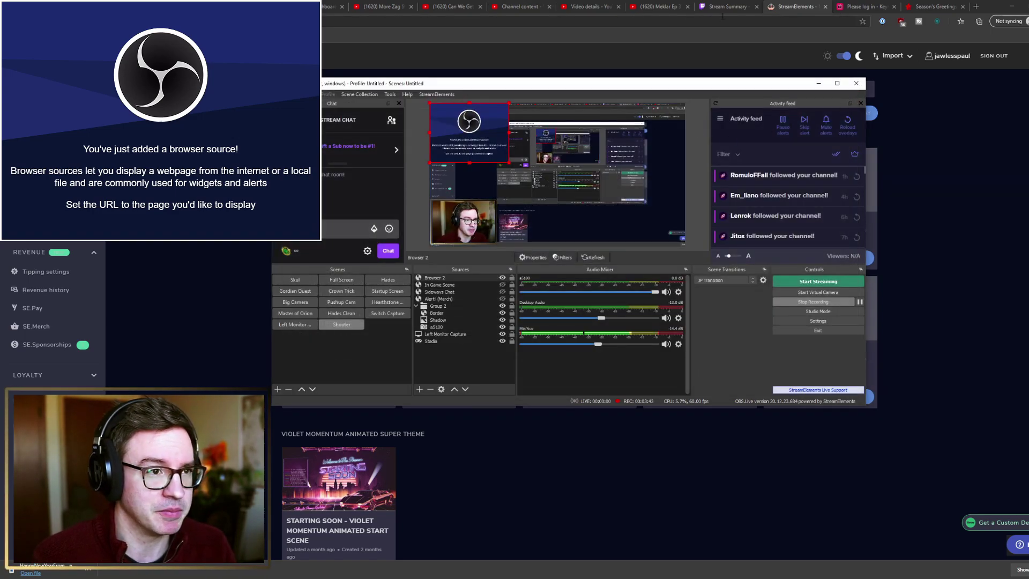
{"action": "left_click", "coordinate": [798, 8]}
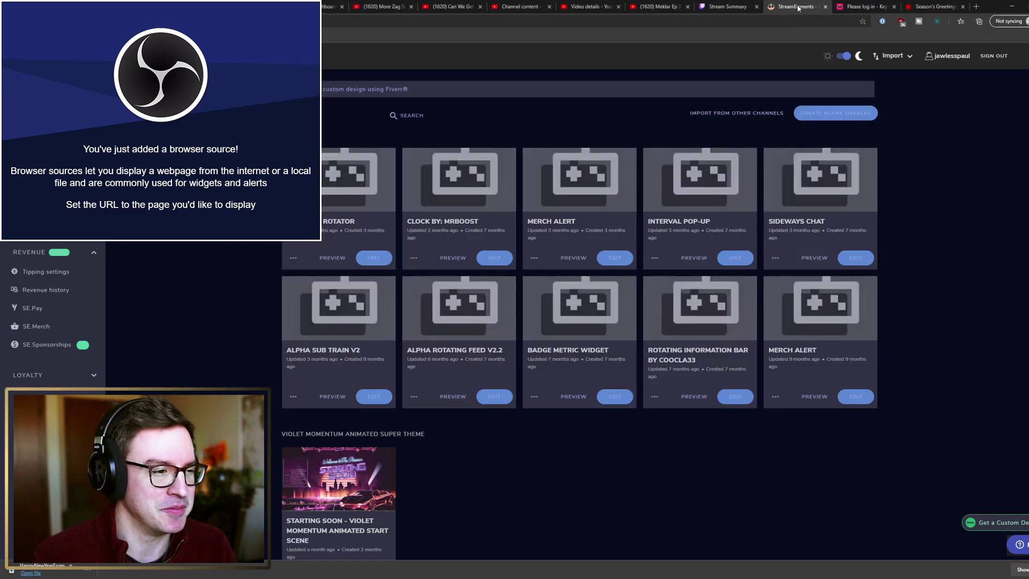
{"action": "scroll", "coordinate": [362, 402], "scroll_direction": "down", "scroll_amount": 5}
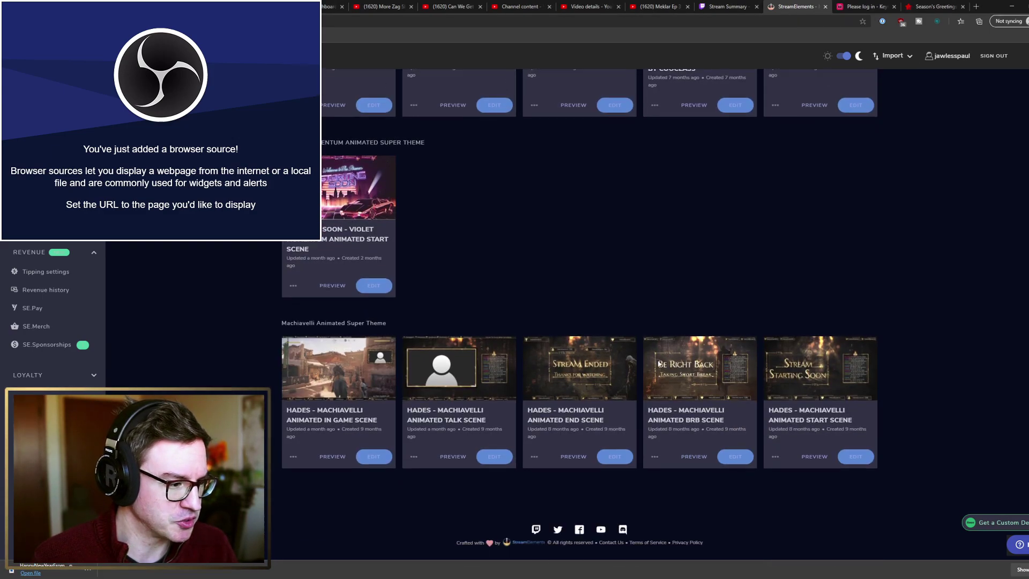
{"action": "scroll", "coordinate": [579, 394], "scroll_direction": "up", "scroll_amount": 1}
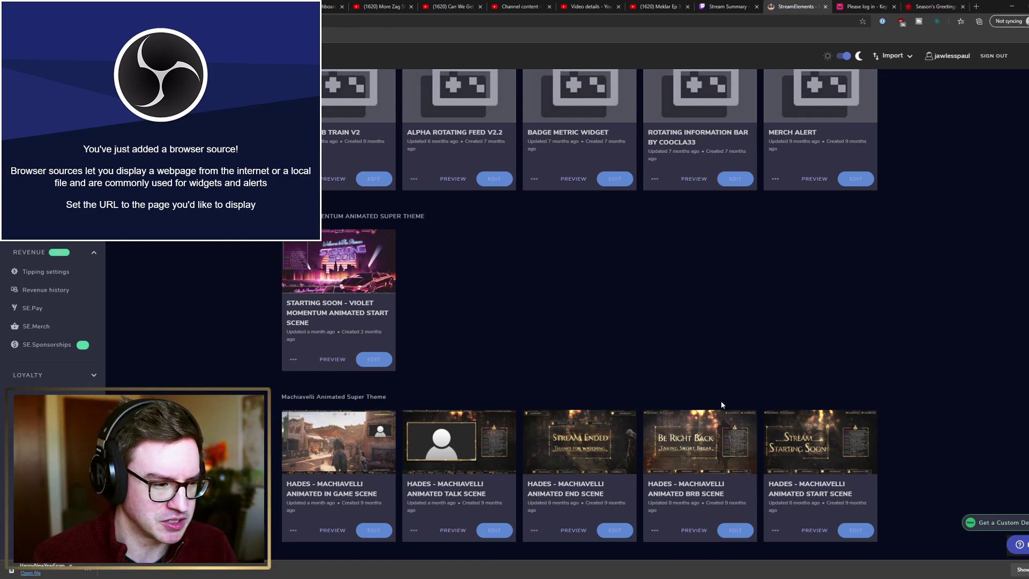
{"action": "scroll", "coordinate": [717, 401], "scroll_direction": "up", "scroll_amount": 3}
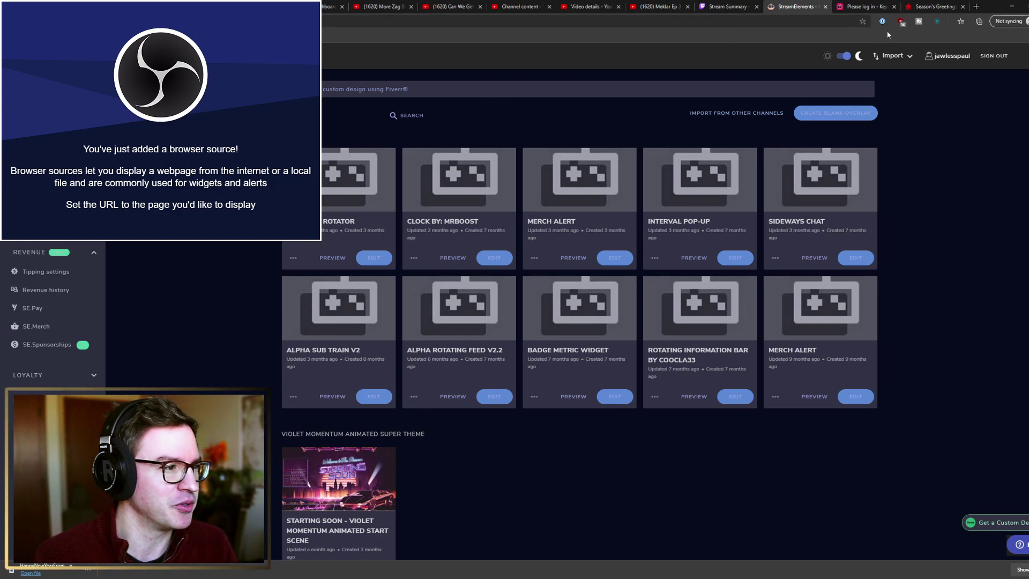
Step: Minimize the browser and remove the Browser 2 source from OBS's Shooter scene
{"action": "left_click", "coordinate": [1014, 6]}
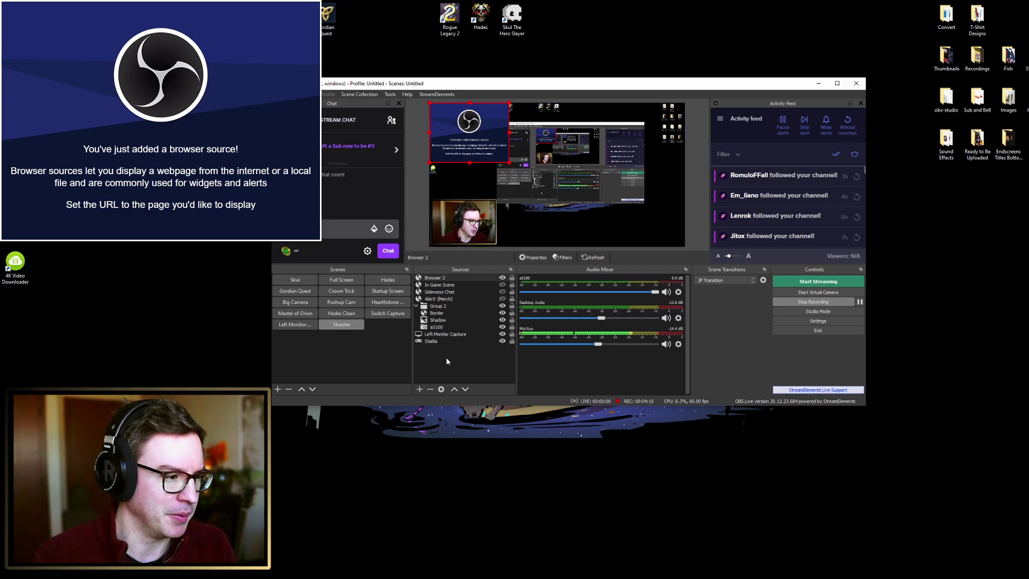
{"action": "right_click", "coordinate": [443, 278]}
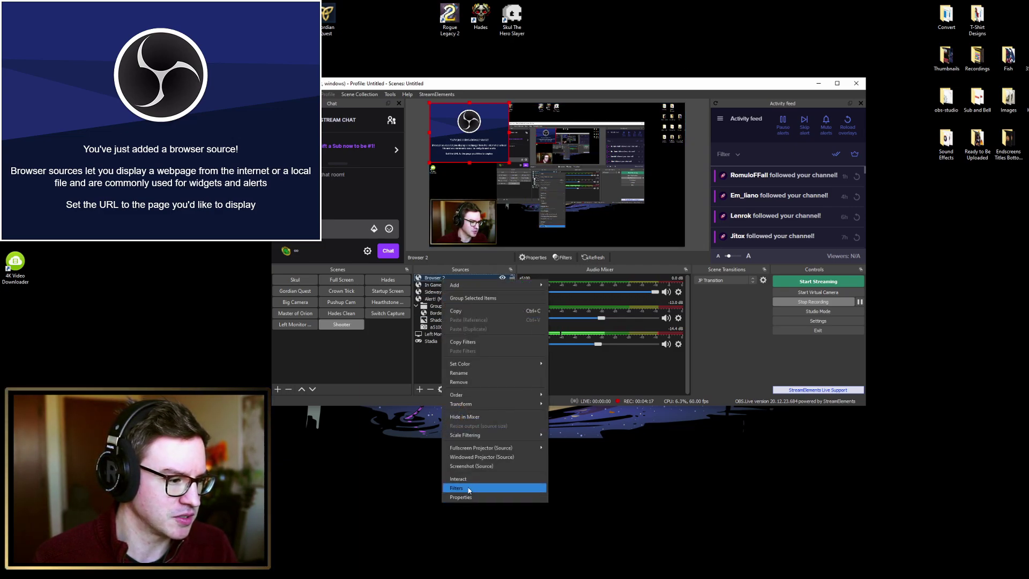
{"action": "left_click", "coordinate": [465, 381]}
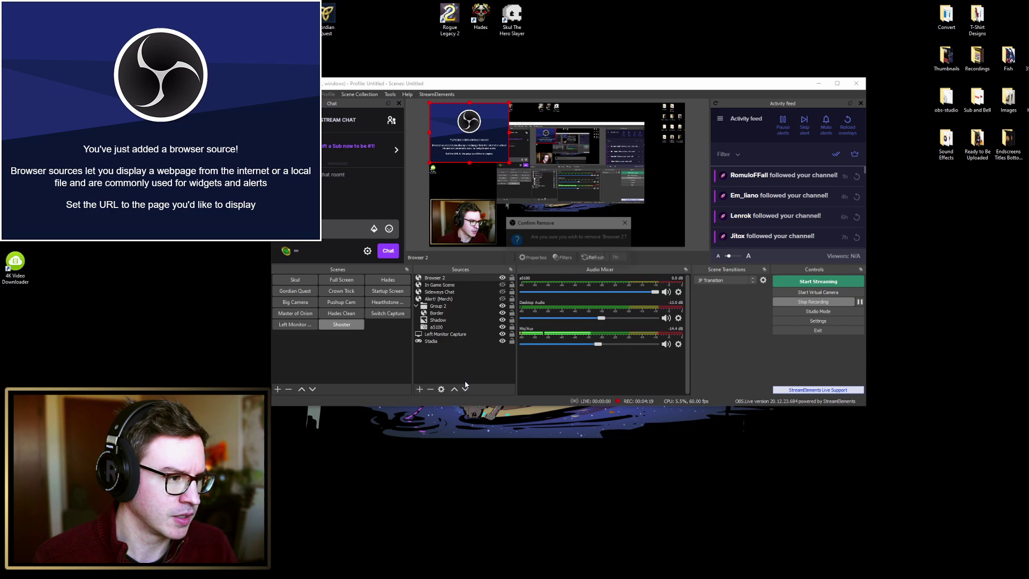
{"action": "left_click", "coordinate": [592, 258]}
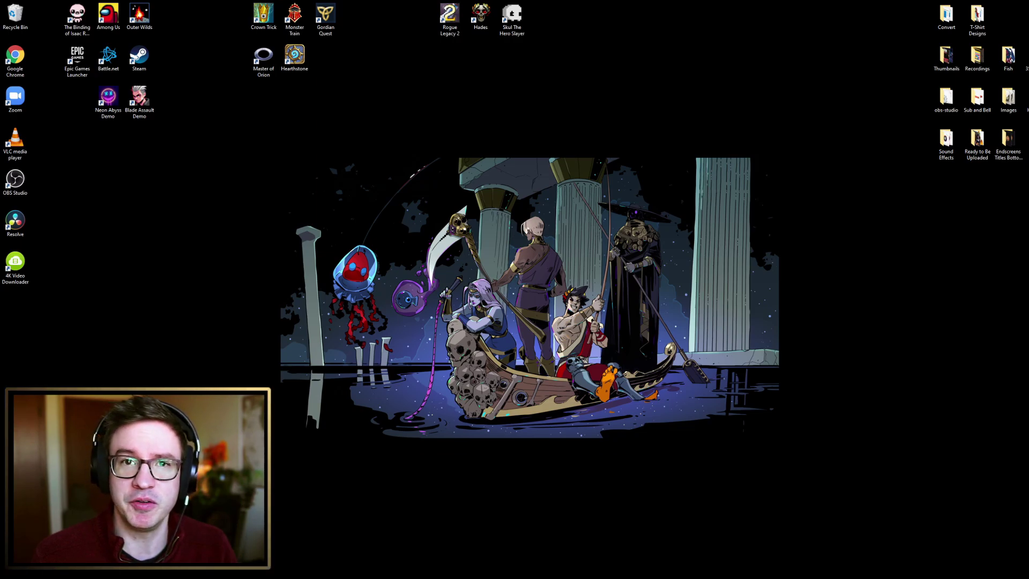
Step: Launch DaVinci Resolve from its desktop icon
{"action": "left_click", "coordinate": [18, 223]}
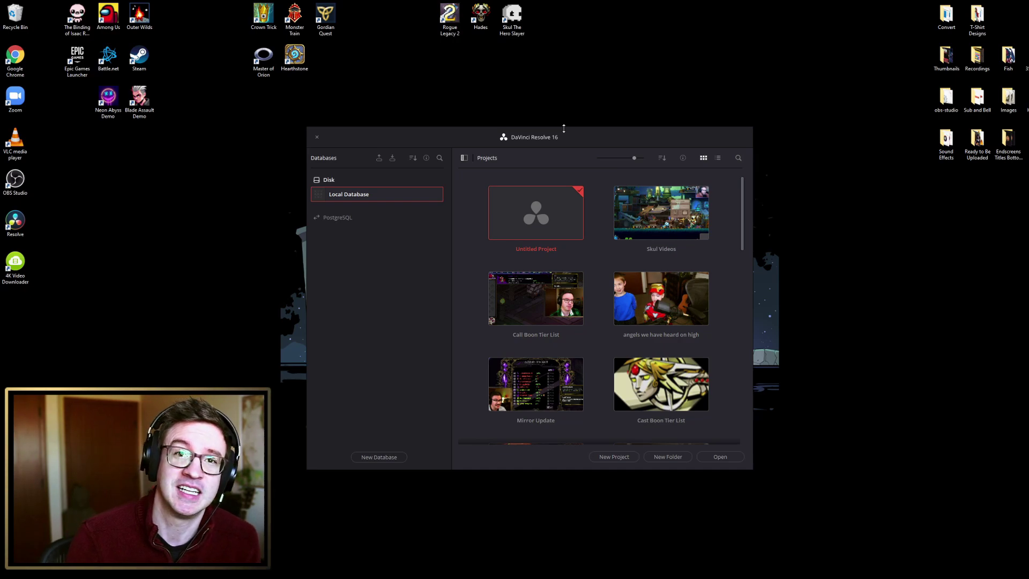
Step: Reposition the Project Manager and open the Hades project from the project grid
{"action": "left_click_drag", "start_coordinate": [566, 140], "coordinate": [634, 140]}
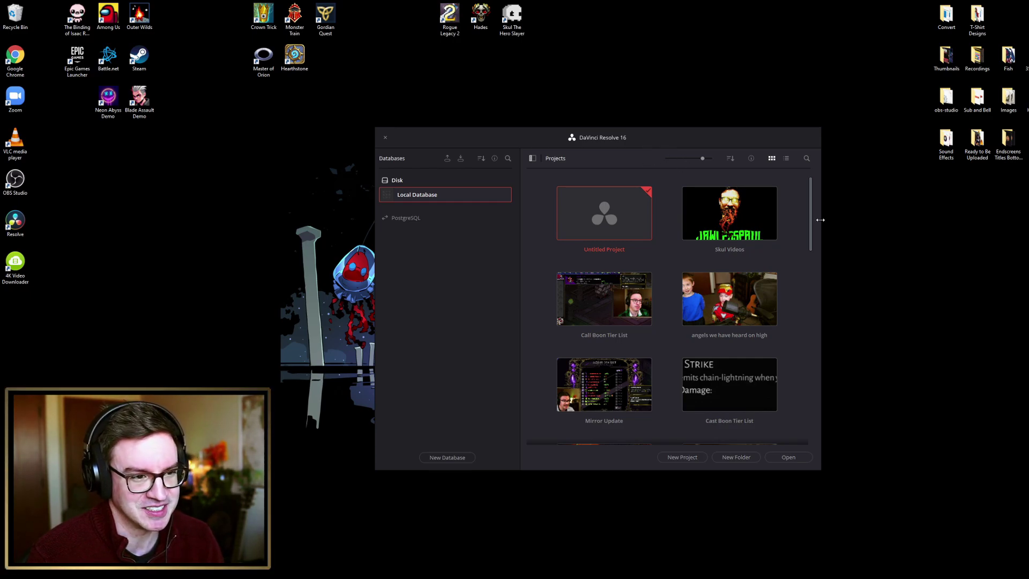
{"action": "left_click_drag", "start_coordinate": [812, 205], "coordinate": [802, 180]}
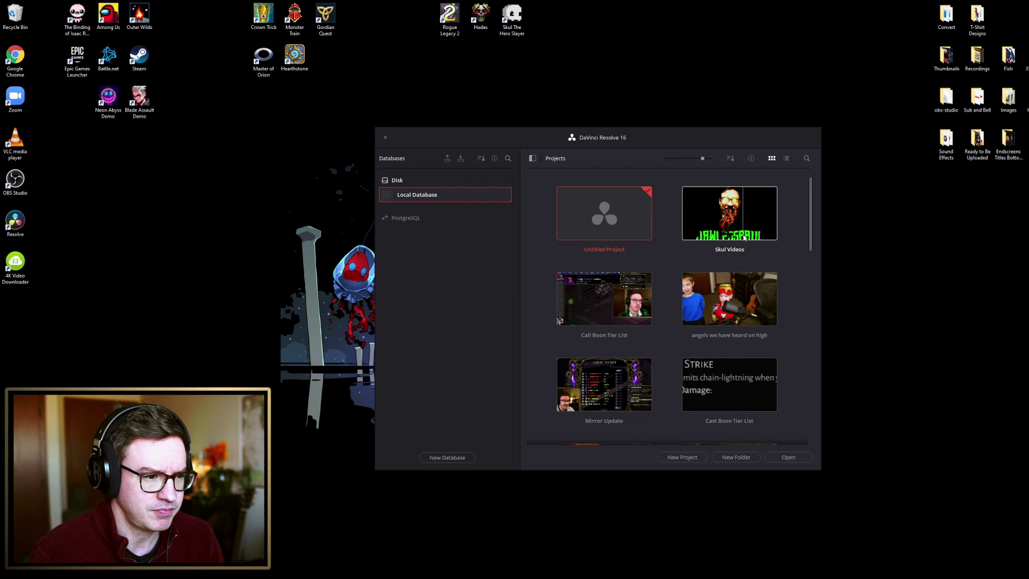
{"action": "scroll", "coordinate": [728, 290], "scroll_direction": "down", "scroll_amount": 4}
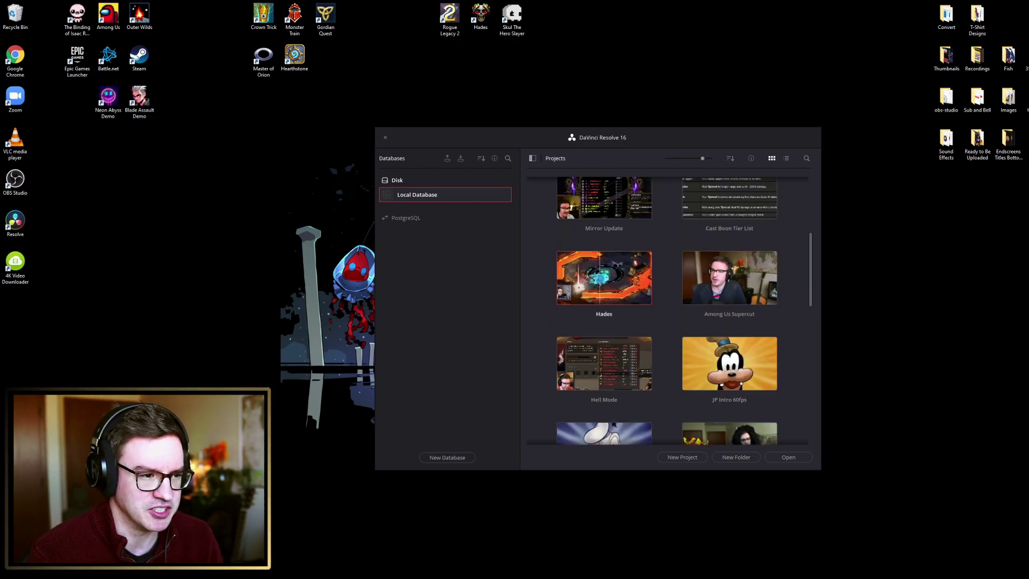
{"action": "double_click", "coordinate": [599, 279]}
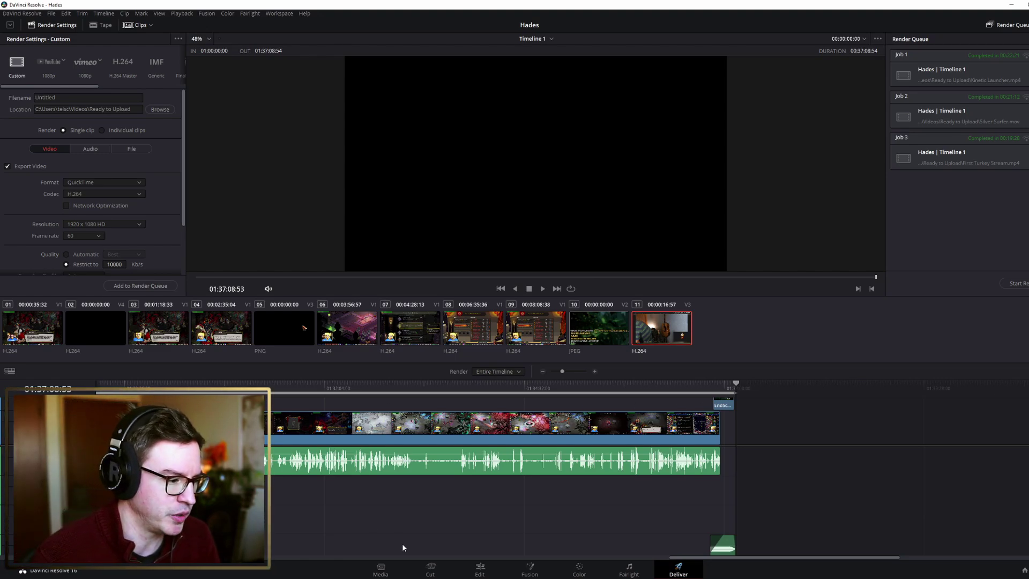
Step: Switch to the Edit page and enlarge the timeline to show more tracks
{"action": "left_click", "coordinate": [480, 571]}
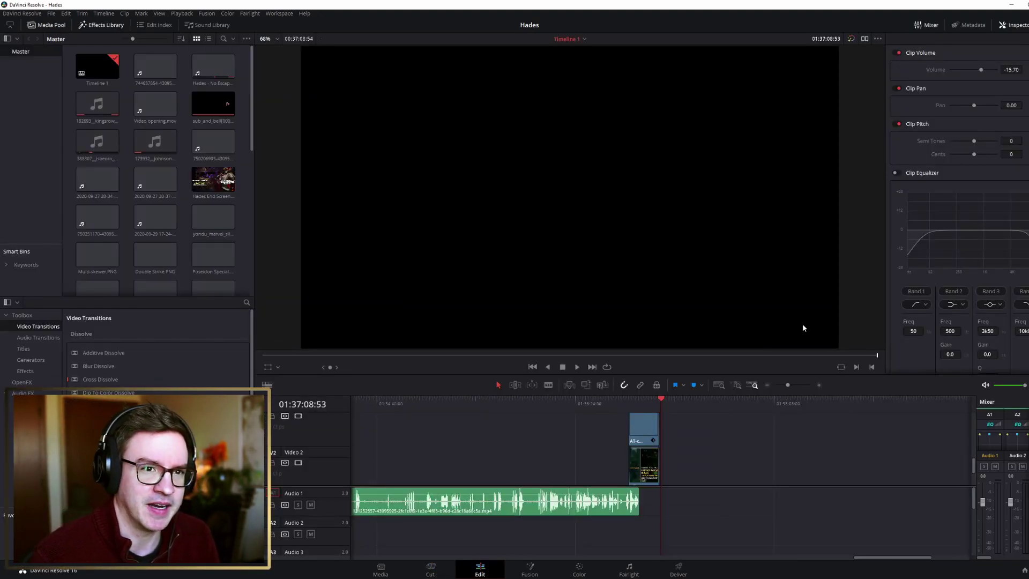
{"action": "scroll", "coordinate": [706, 468], "scroll_direction": "down", "scroll_amount": 2}
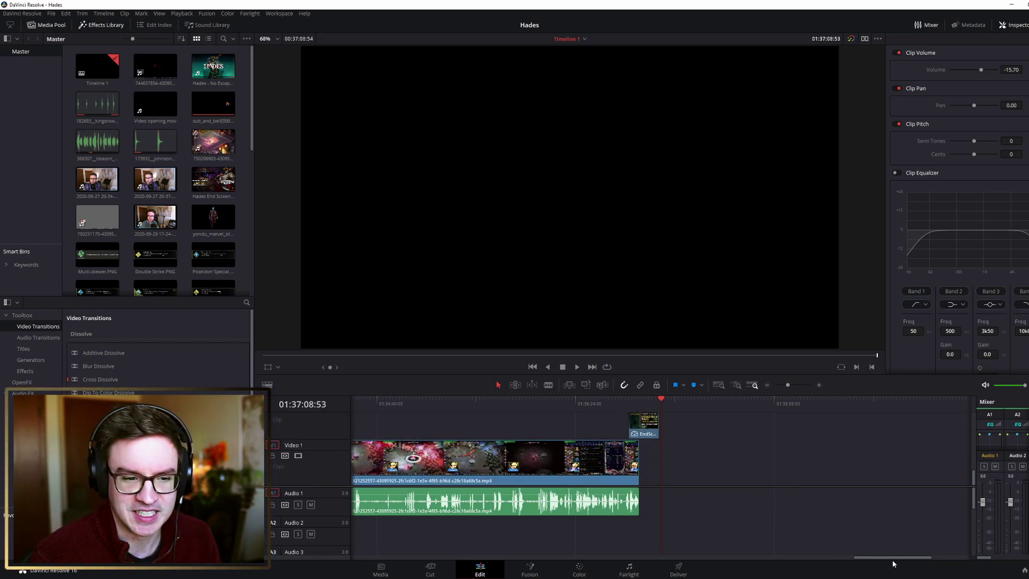
{"action": "left_click_drag", "start_coordinate": [889, 557], "coordinate": [364, 523]}
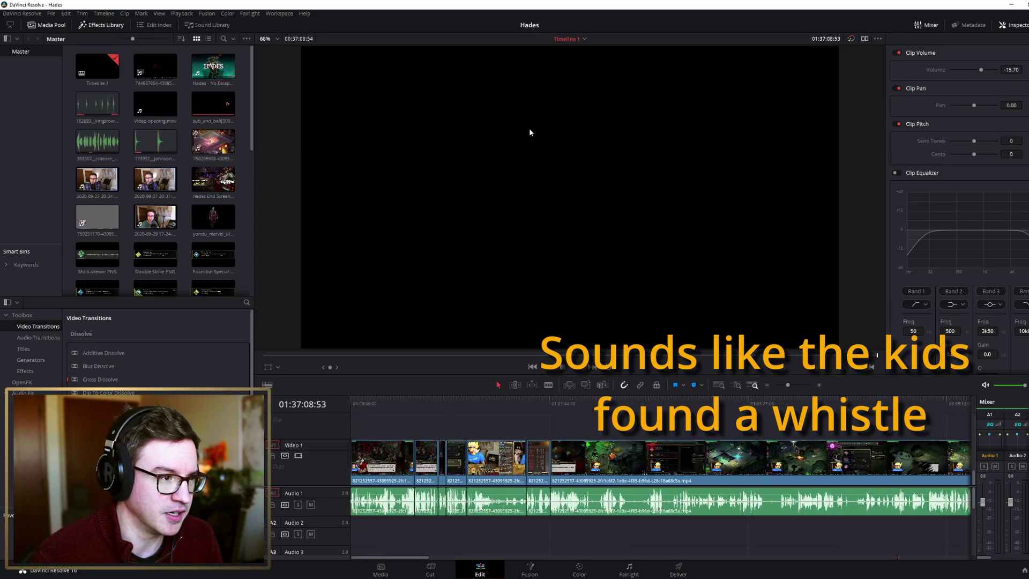
{"action": "left_click_drag", "start_coordinate": [475, 375], "coordinate": [449, 107]}
{"action": "scroll", "coordinate": [442, 251], "scroll_direction": "up", "scroll_amount": 3}
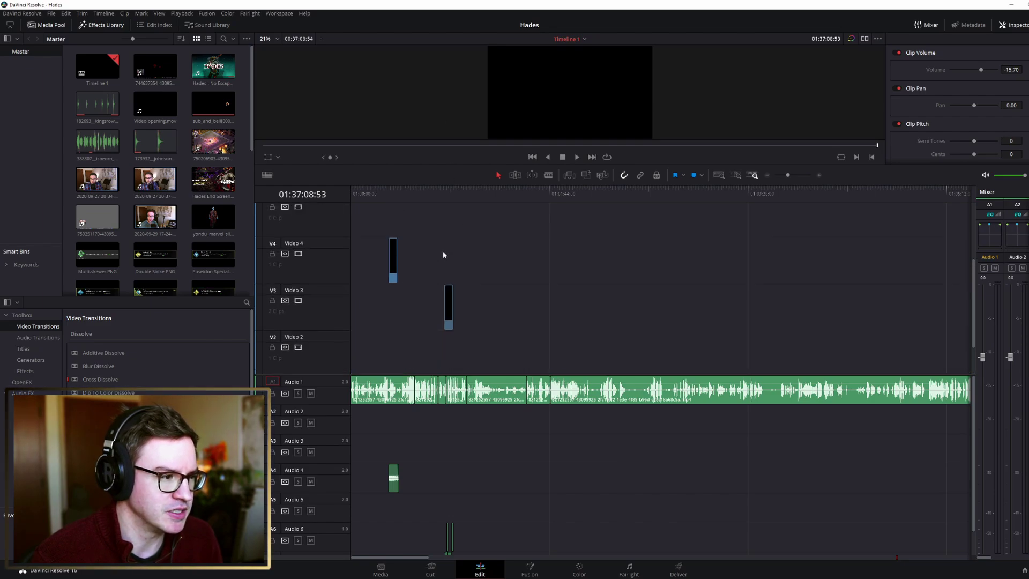
{"action": "scroll", "coordinate": [449, 236], "scroll_direction": "down", "scroll_amount": 3}
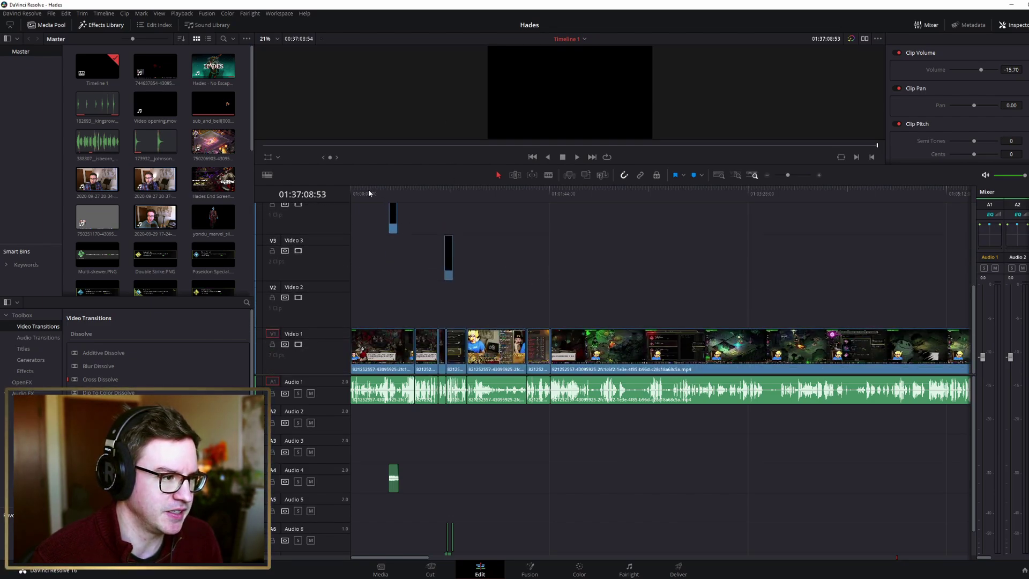
{"action": "left_click_drag", "start_coordinate": [368, 189], "coordinate": [392, 202]}
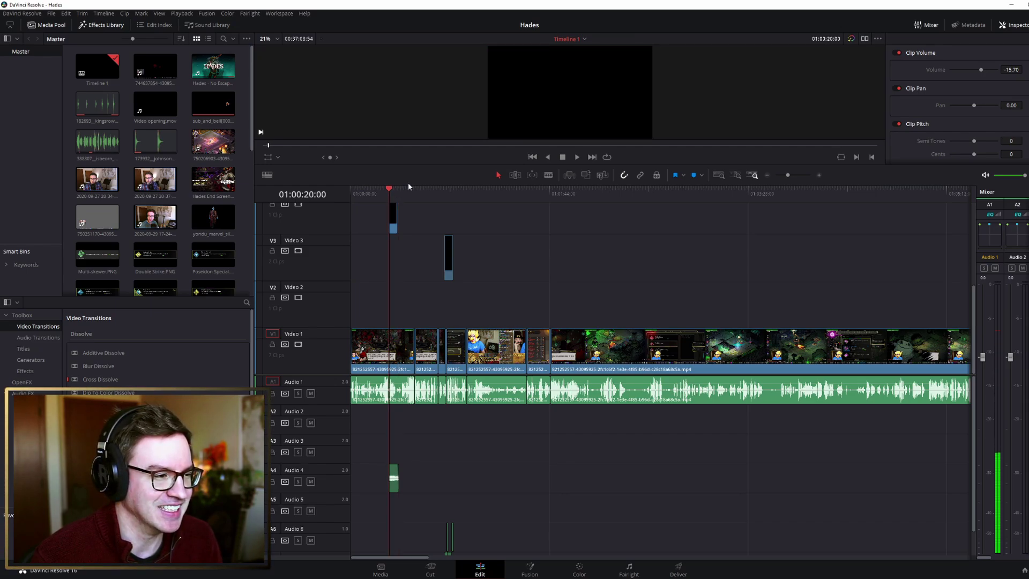
Step: Play the intro logo clip on Video 4, then jump to 01:00:39:38 and 01:00:49:00
{"action": "left_click", "coordinate": [393, 218]}
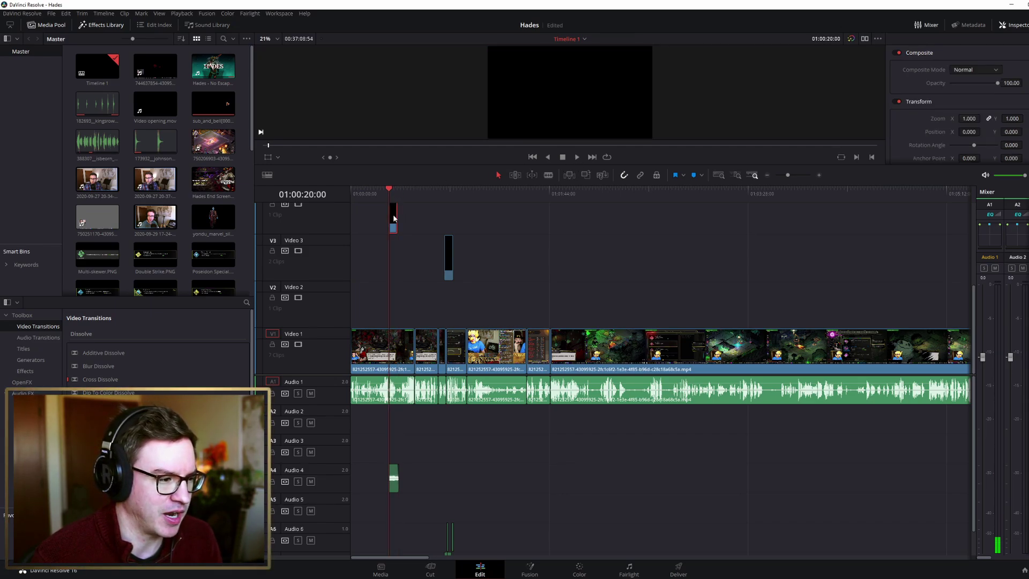
{"action": "left_click", "coordinate": [577, 156]}
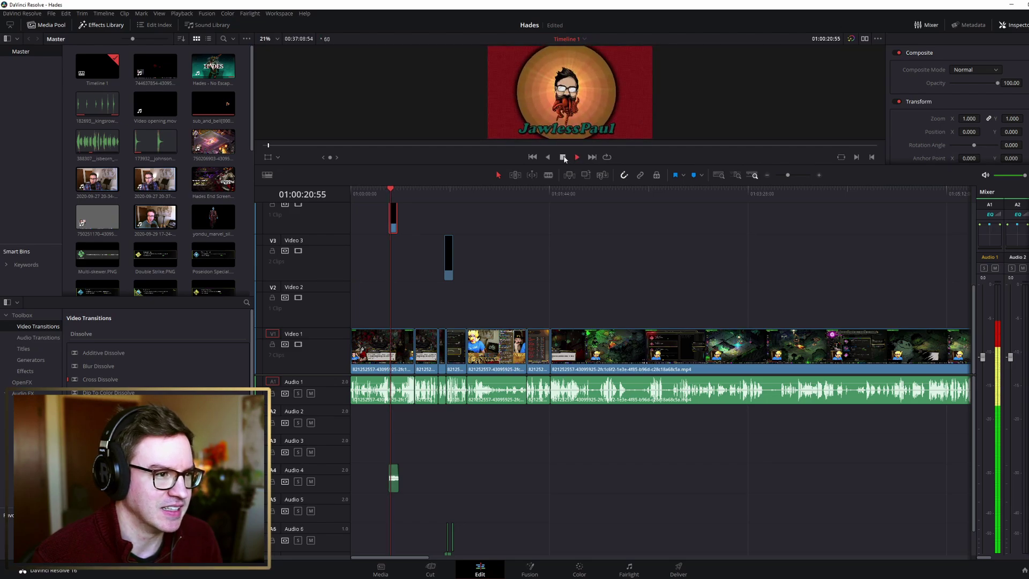
{"action": "left_click", "coordinate": [562, 157]}
{"action": "scroll", "coordinate": [429, 239], "scroll_direction": "up", "scroll_amount": 2}
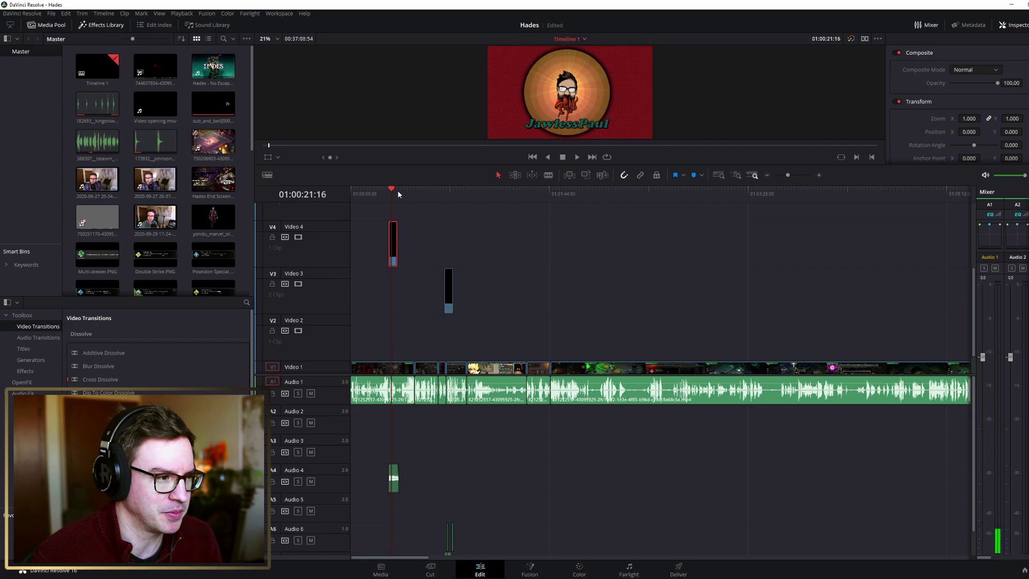
{"action": "left_click", "coordinate": [423, 190]}
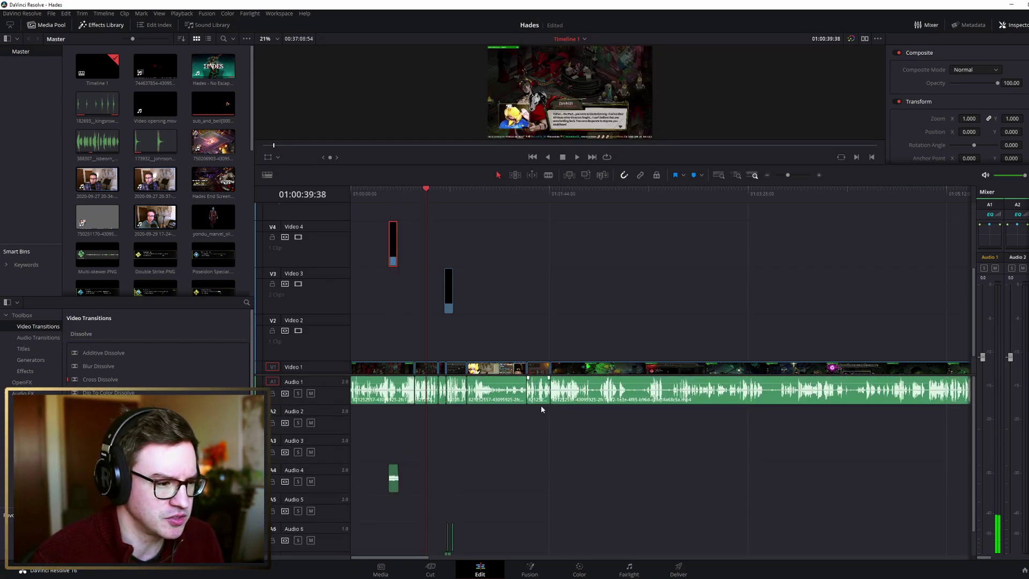
{"action": "scroll", "coordinate": [573, 341], "scroll_direction": "down", "scroll_amount": 2}
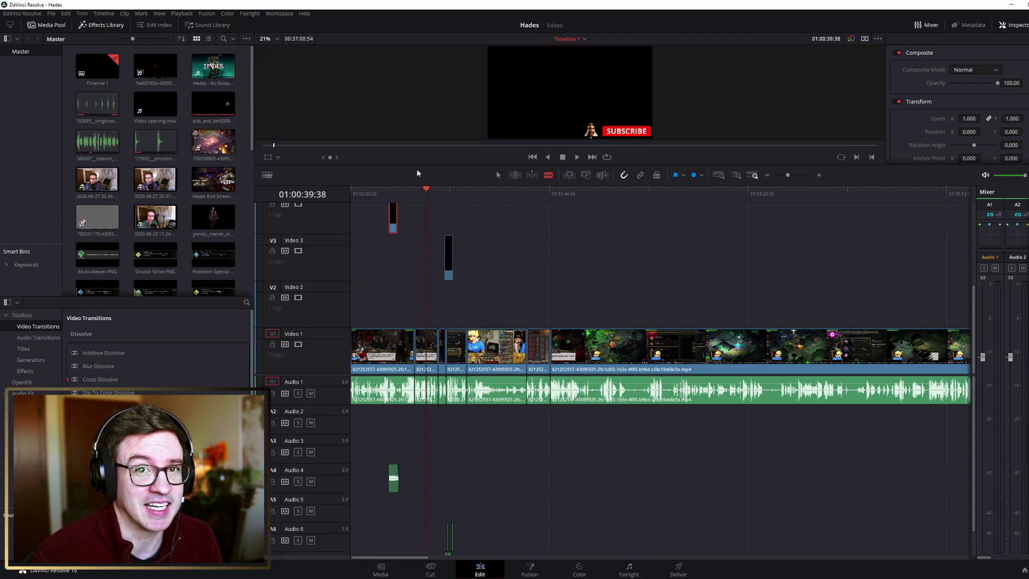
{"action": "left_click", "coordinate": [443, 190]}
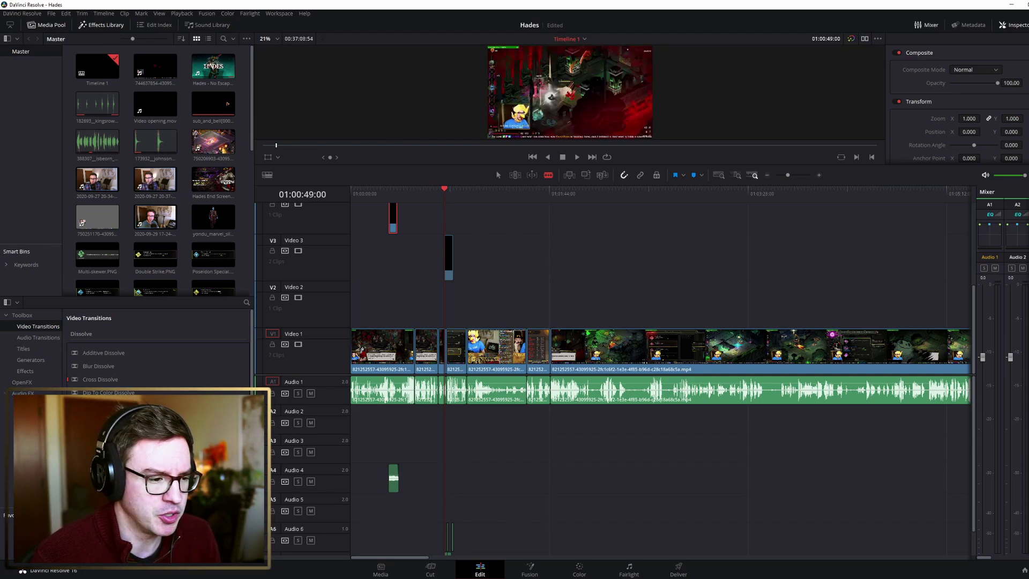
Step: Preview the end of the main clip and the patron credits at 01:36:31:07
{"action": "left_click_drag", "start_coordinate": [411, 558], "coordinate": [899, 573]}
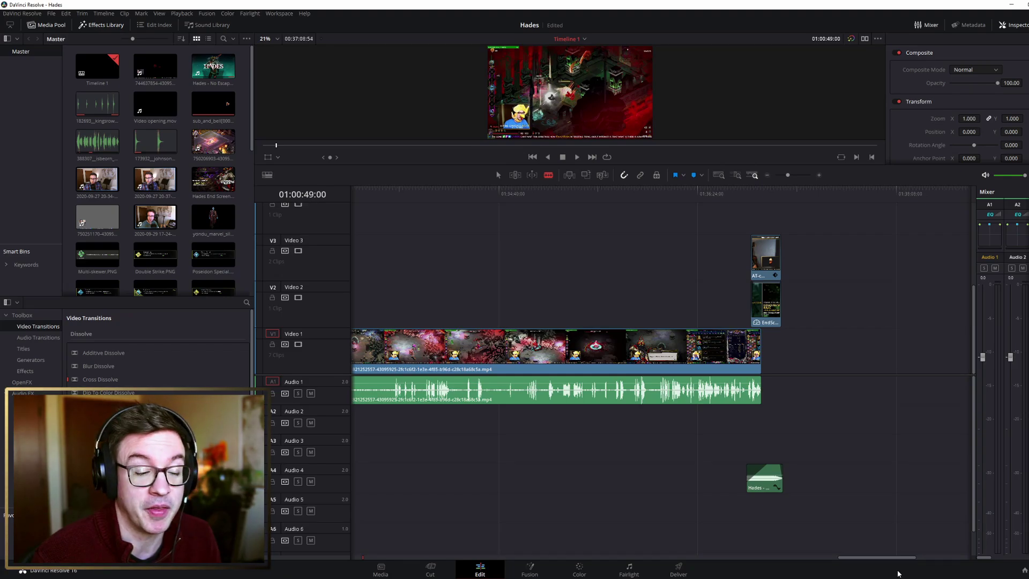
{"action": "left_click", "coordinate": [760, 192]}
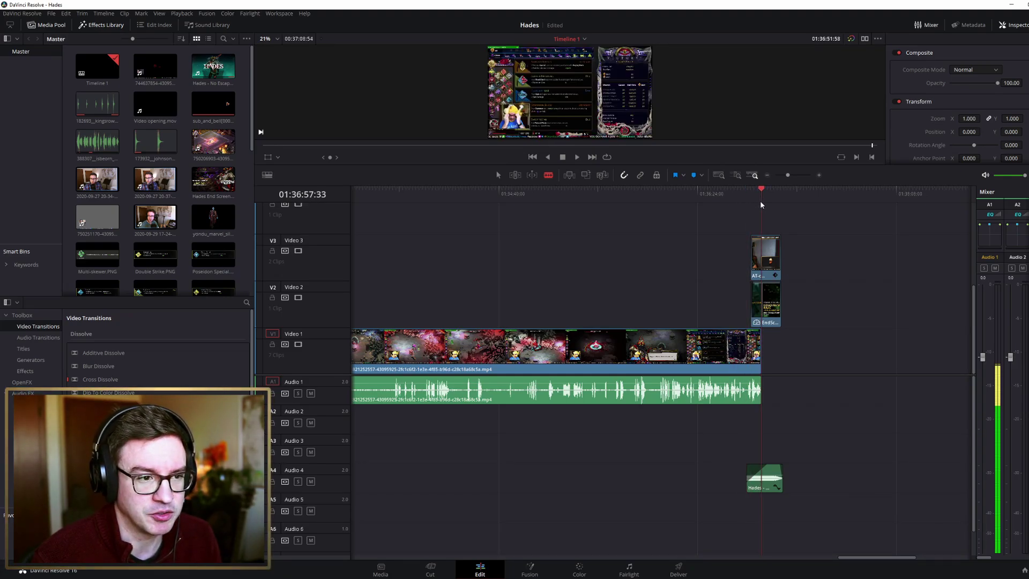
{"action": "left_click_drag", "start_coordinate": [767, 205], "coordinate": [711, 207]}
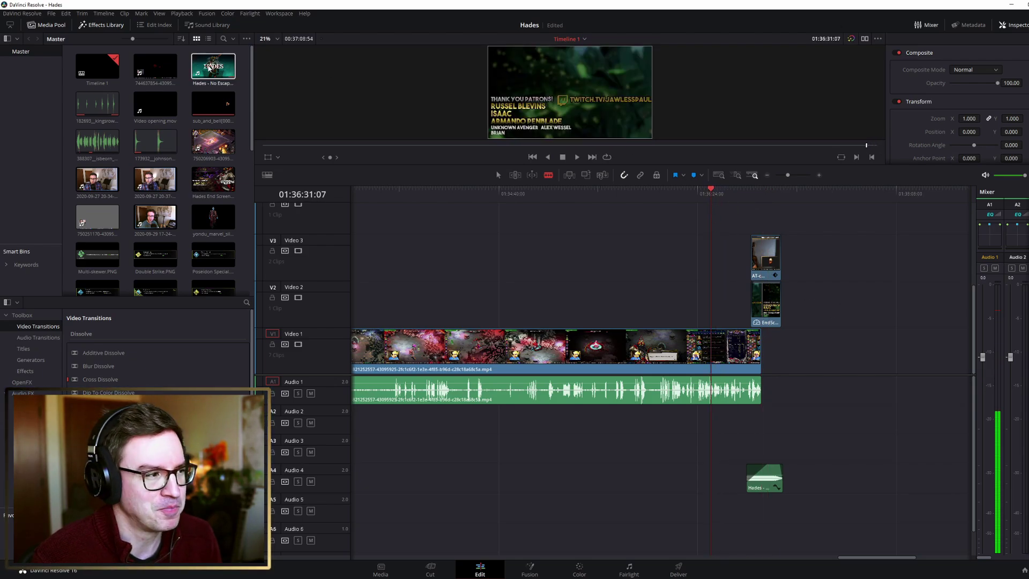
{"action": "left_click", "coordinate": [51, 13]}
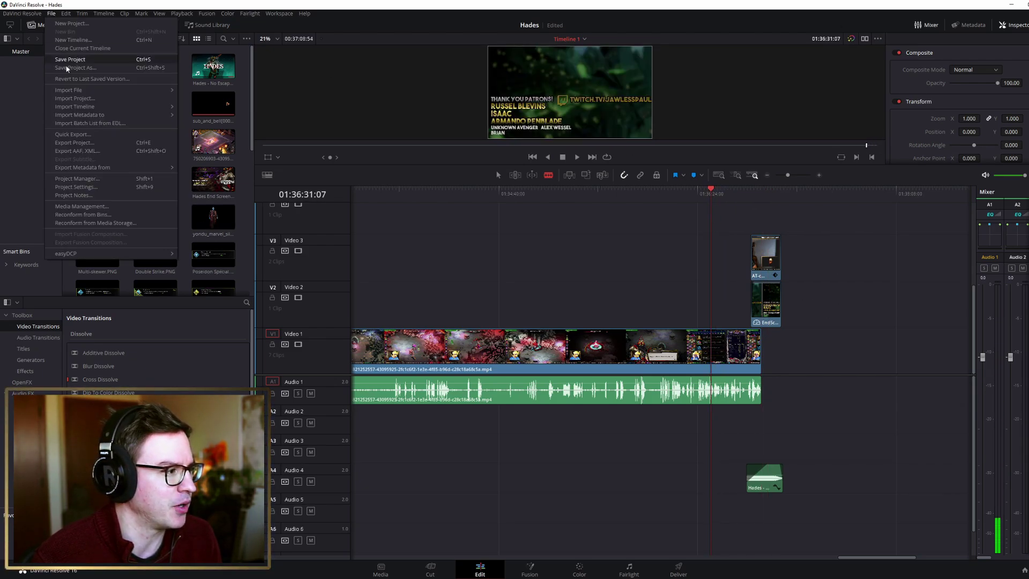
Step: Open Keepsake Defensive and Flexible from the project list, dismissing the Hades save prompt
{"action": "left_click", "coordinate": [93, 179]}
{"action": "scroll", "coordinate": [657, 331], "scroll_direction": "up", "scroll_amount": 5}
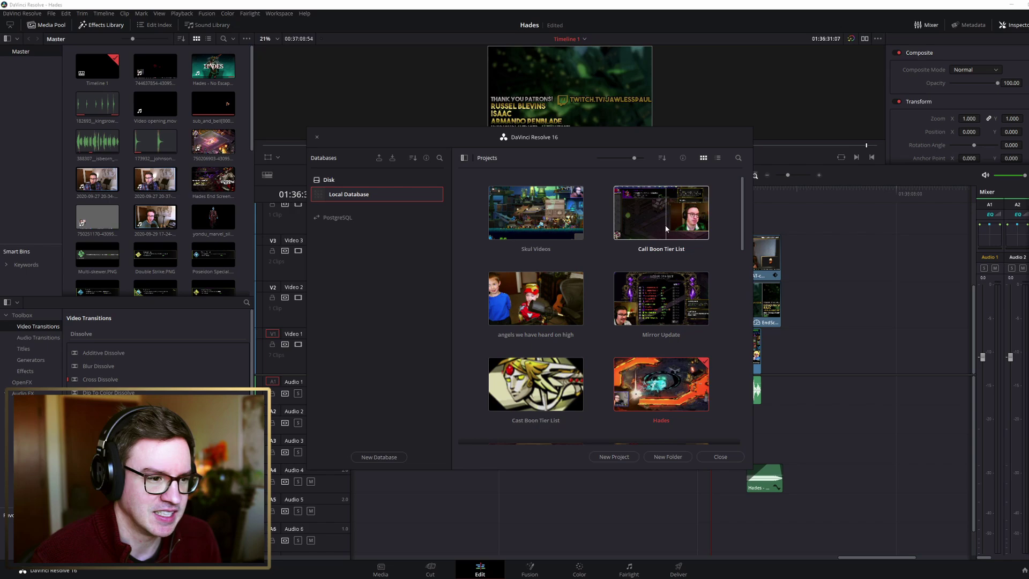
{"action": "scroll", "coordinate": [666, 228], "scroll_direction": "down", "scroll_amount": 1}
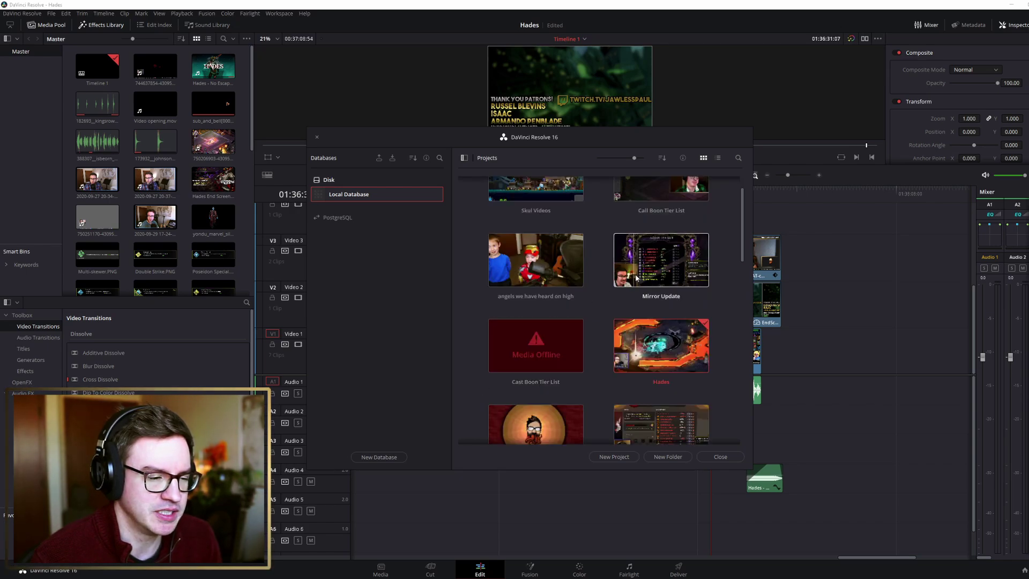
{"action": "scroll", "coordinate": [637, 278], "scroll_direction": "up", "scroll_amount": 1}
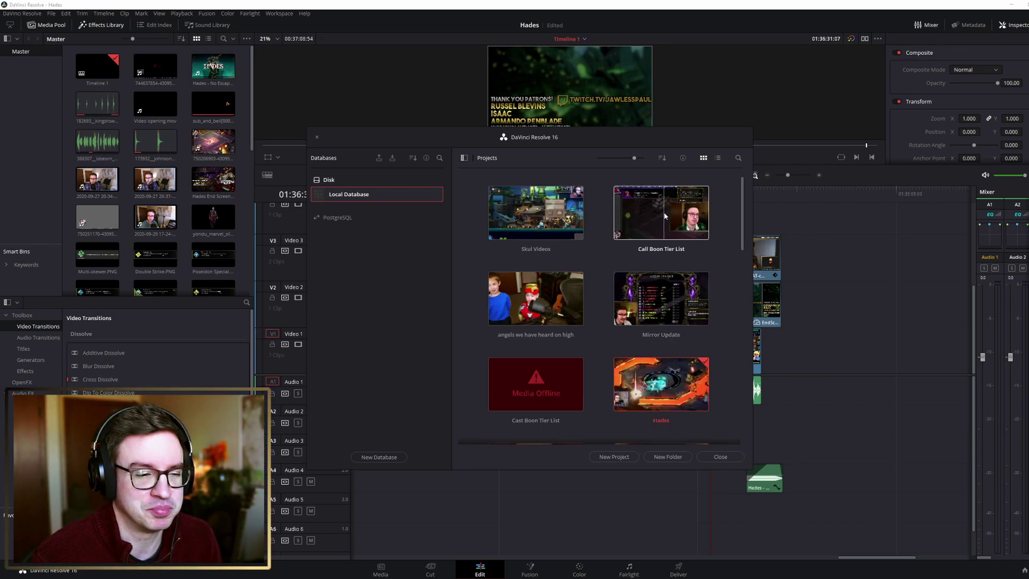
{"action": "scroll", "coordinate": [654, 246], "scroll_direction": "down", "scroll_amount": 4}
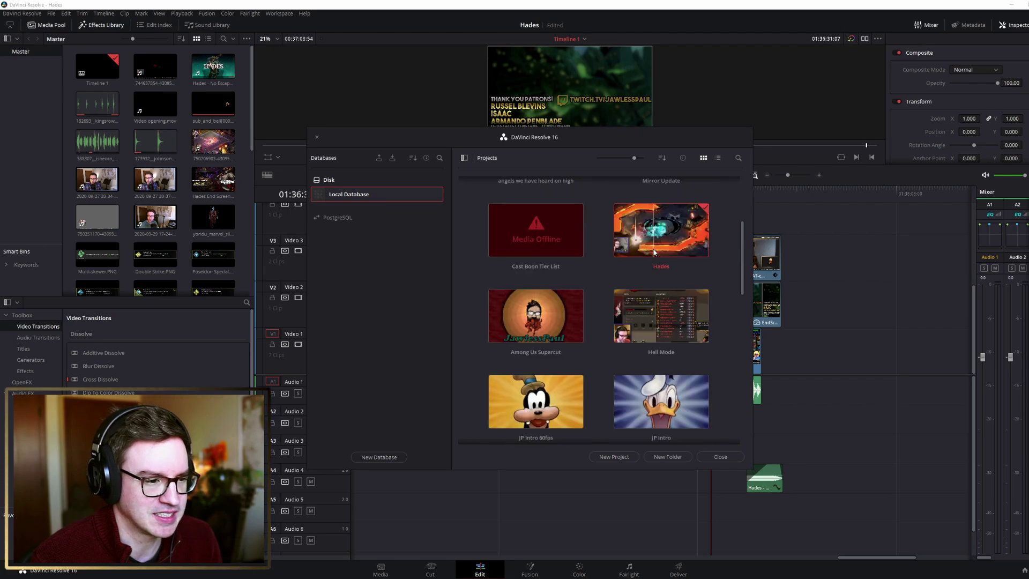
{"action": "scroll", "coordinate": [659, 256], "scroll_direction": "down", "scroll_amount": 2}
{"action": "scroll", "coordinate": [671, 262], "scroll_direction": "down", "scroll_amount": 1}
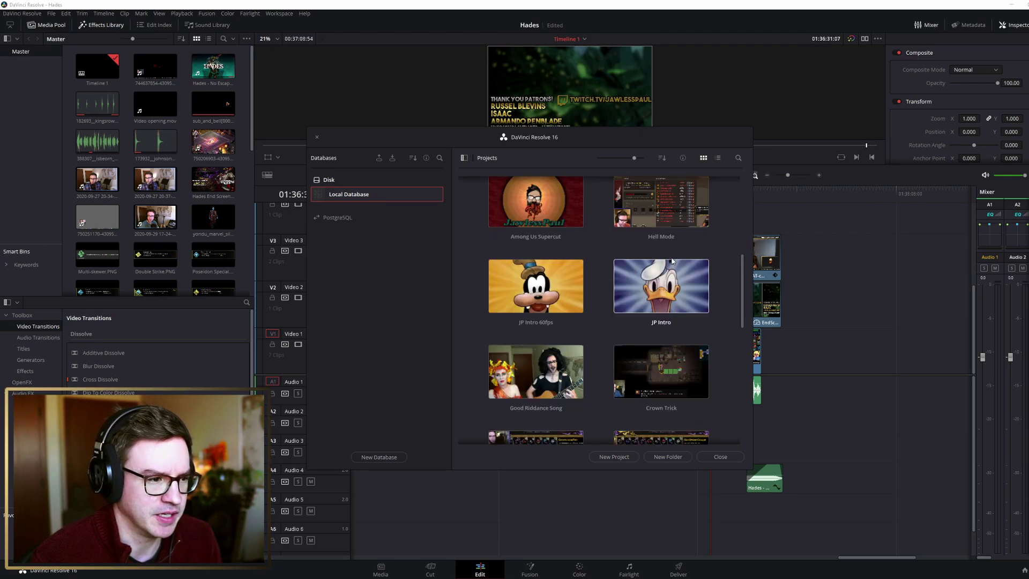
{"action": "scroll", "coordinate": [671, 261], "scroll_direction": "down", "scroll_amount": 1}
{"action": "scroll", "coordinate": [671, 261], "scroll_direction": "down", "scroll_amount": 2}
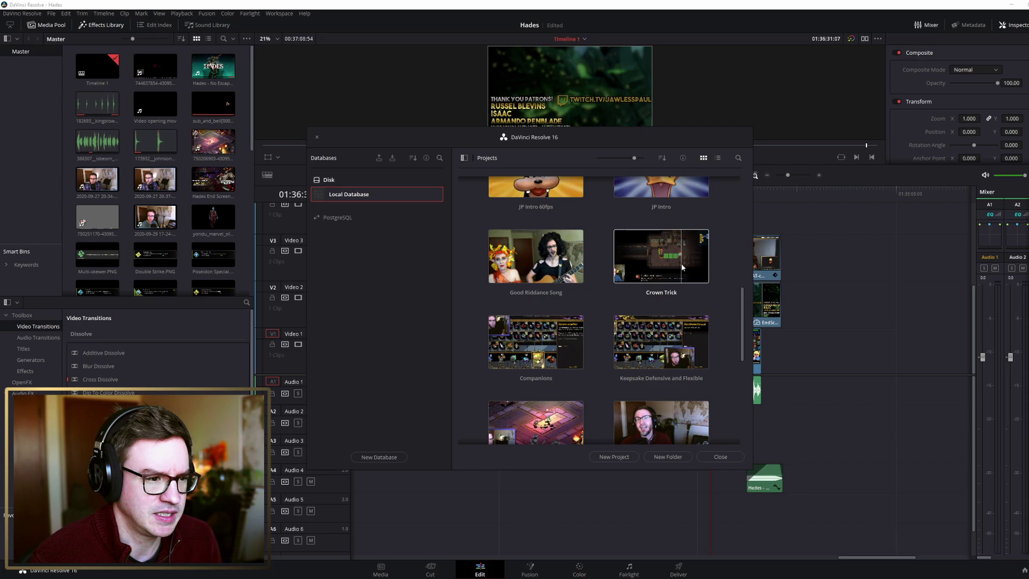
{"action": "scroll", "coordinate": [680, 262], "scroll_direction": "down", "scroll_amount": 3}
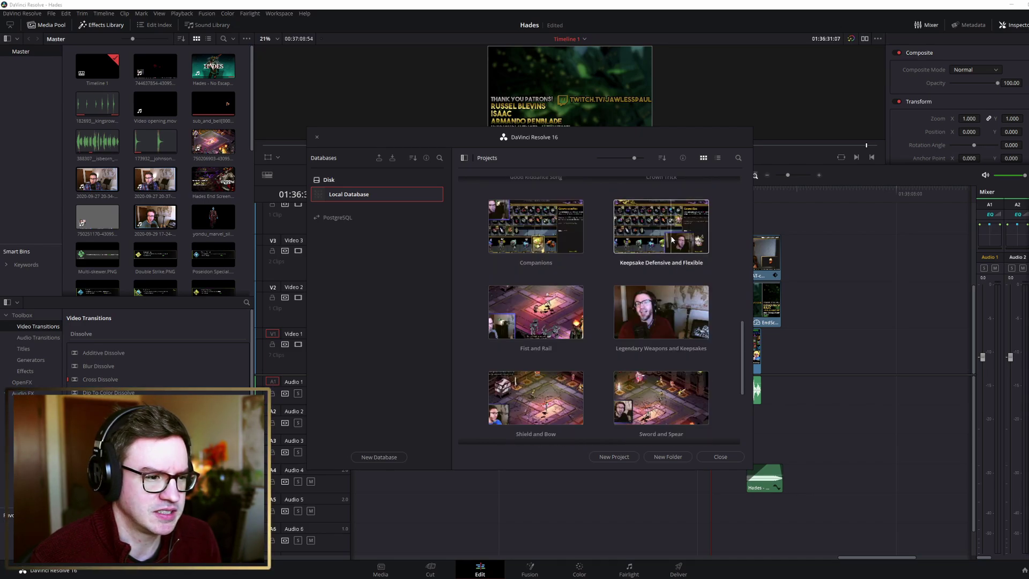
{"action": "double_click", "coordinate": [672, 240]}
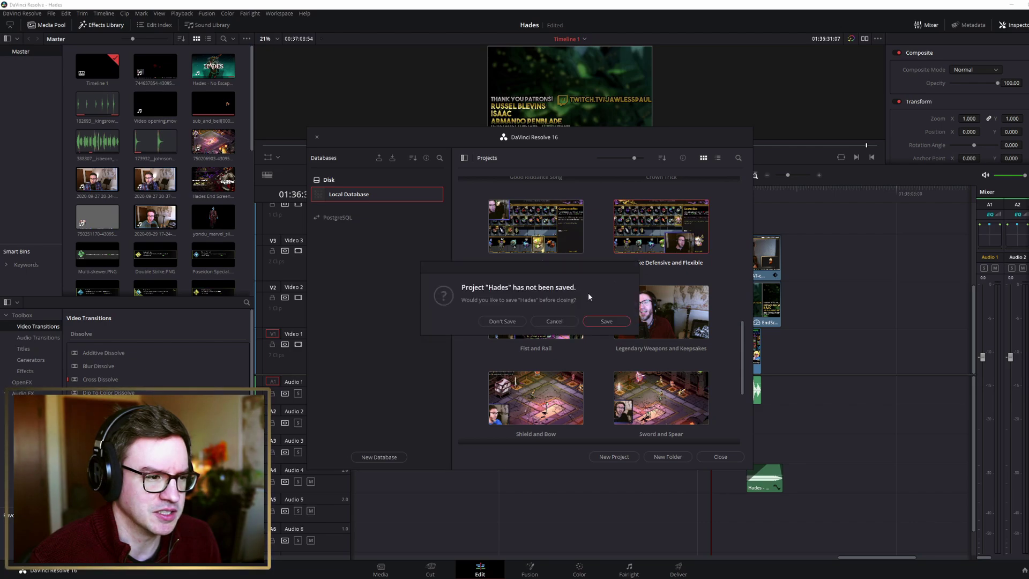
{"action": "left_click", "coordinate": [506, 322]}
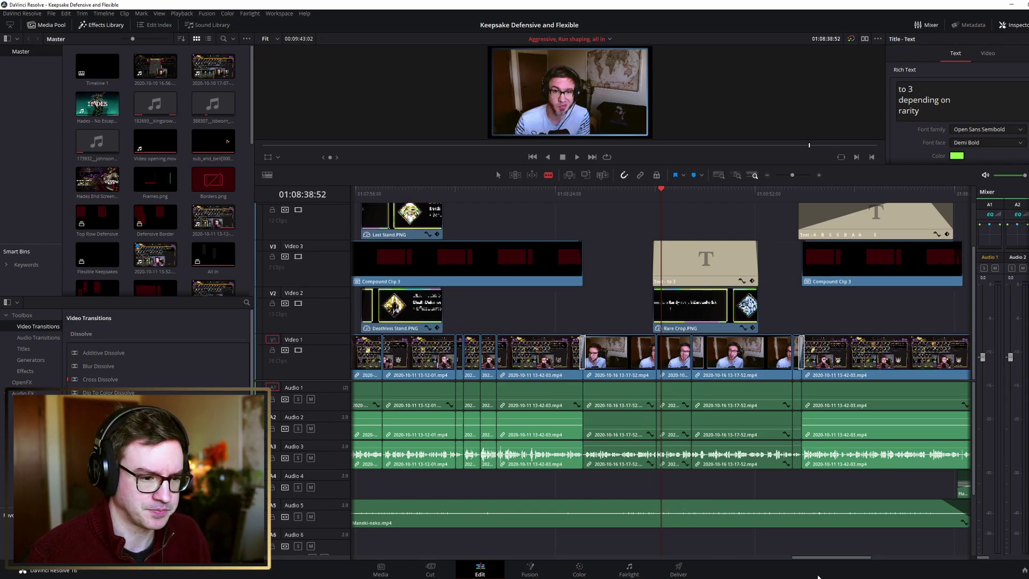
Step: Scroll along the Keepsake Defensive and Flexible timeline toward the keepsakes section
{"action": "left_click_drag", "start_coordinate": [818, 561], "coordinate": [630, 511]}
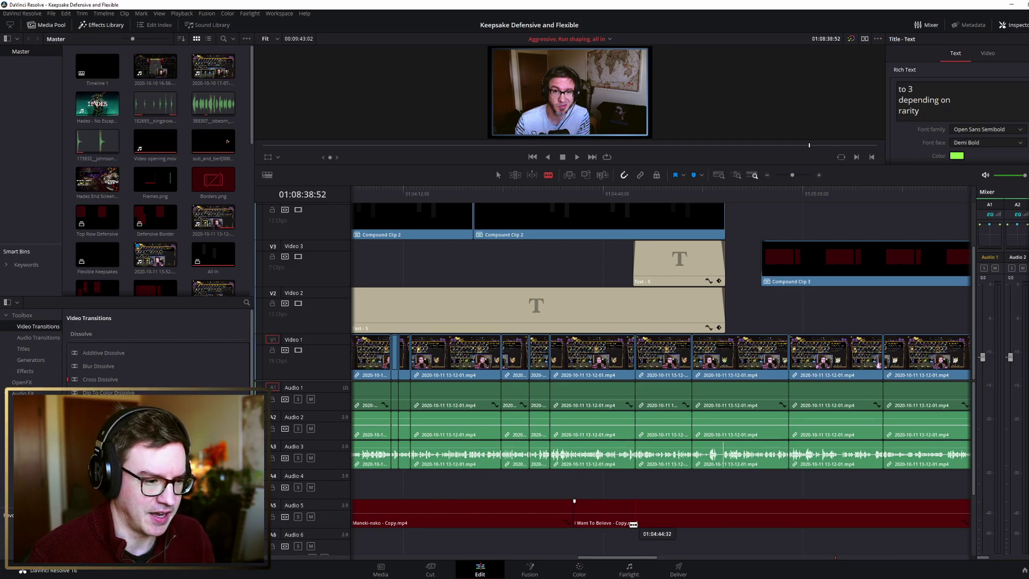
{"action": "left_click_drag", "start_coordinate": [622, 557], "coordinate": [427, 554]}
{"action": "scroll", "coordinate": [641, 314], "scroll_direction": "up", "scroll_amount": 1}
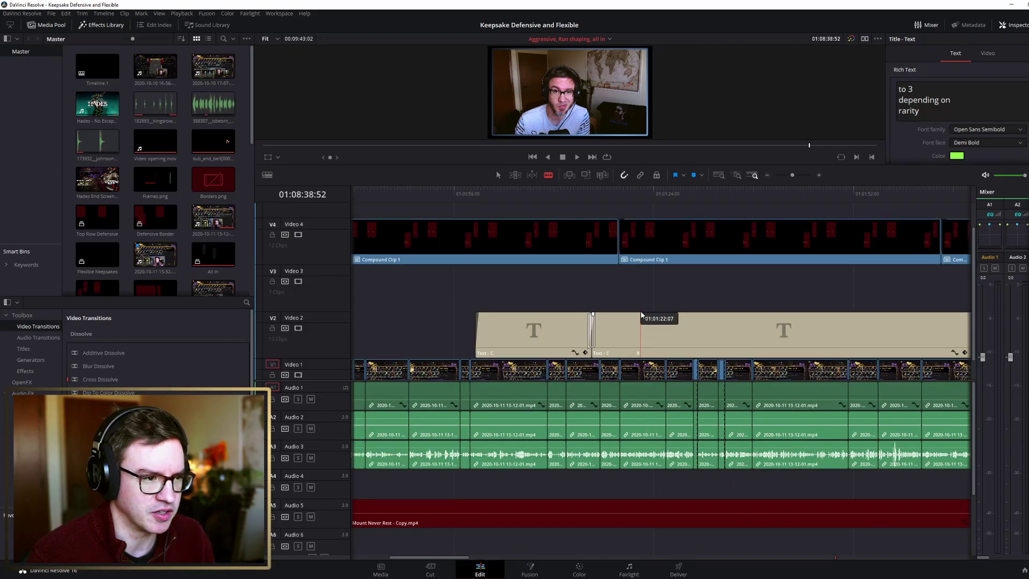
{"action": "scroll", "coordinate": [638, 315], "scroll_direction": "up", "scroll_amount": 1}
{"action": "scroll", "coordinate": [601, 294], "scroll_direction": "down", "scroll_amount": 2}
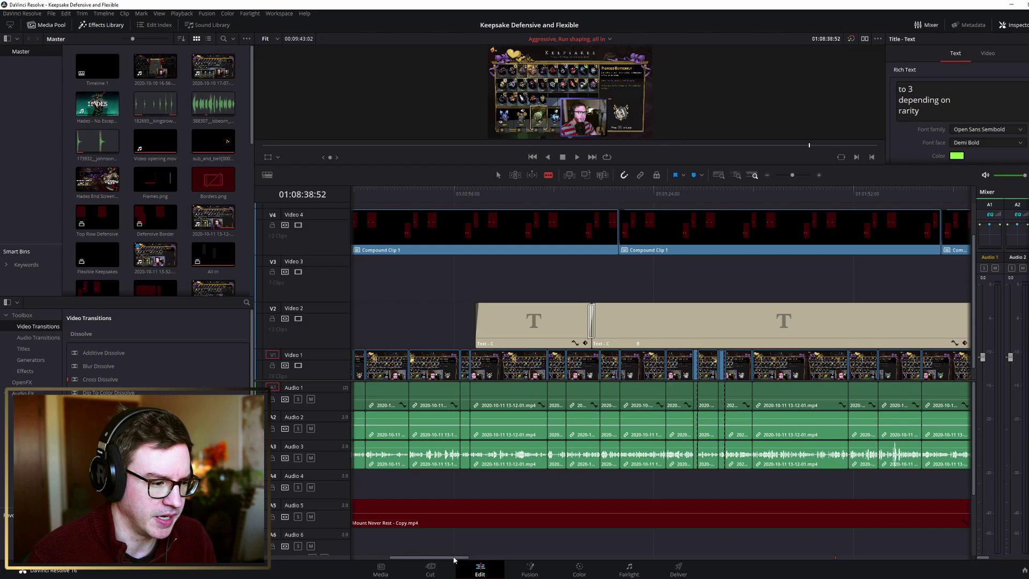
{"action": "left_click_drag", "start_coordinate": [454, 559], "coordinate": [401, 561]}
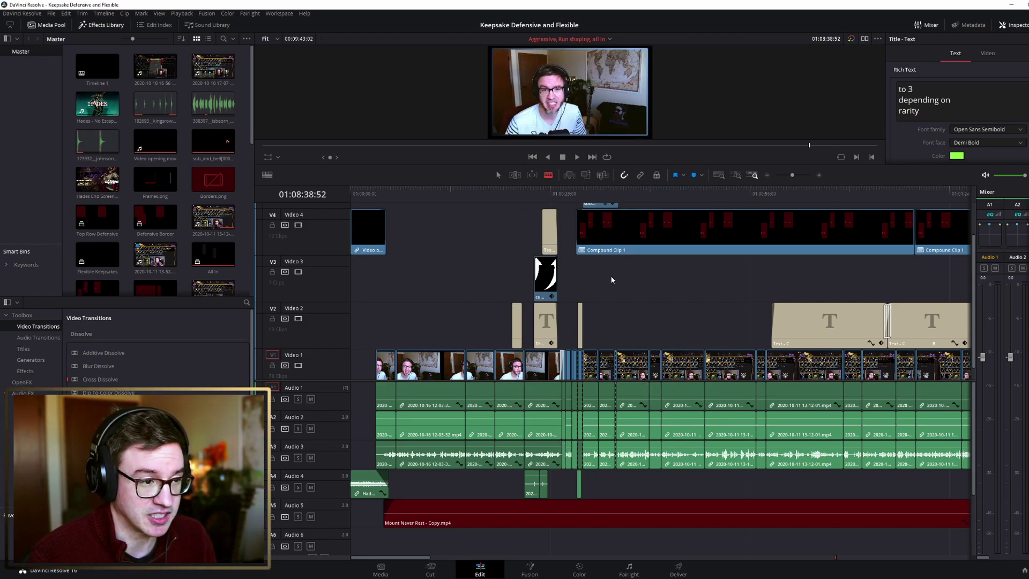
{"action": "scroll", "coordinate": [670, 279], "scroll_direction": "up", "scroll_amount": 1}
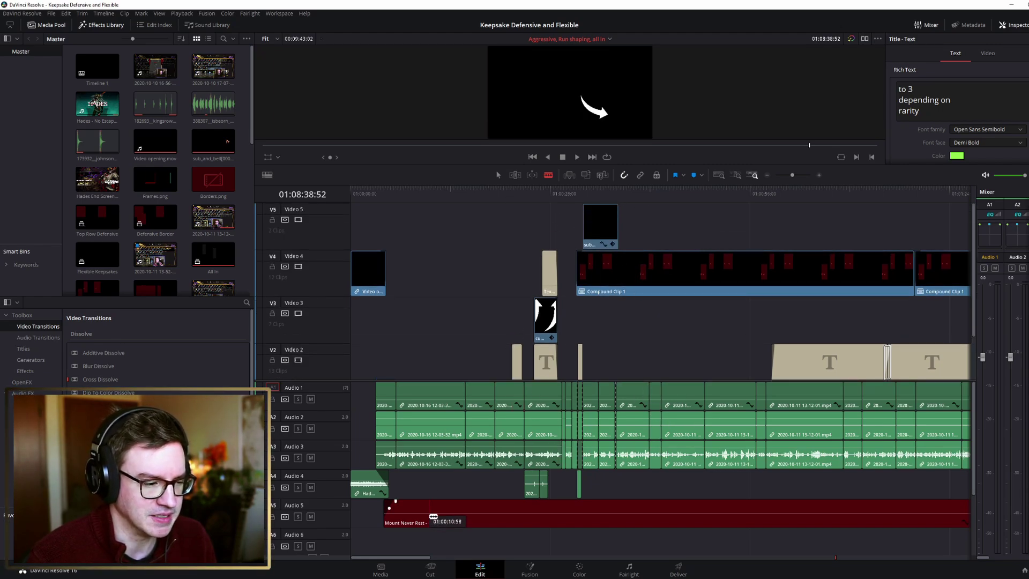
{"action": "left_click_drag", "start_coordinate": [397, 561], "coordinate": [773, 559]}
Step: Jump to the keepsakes section, select the Eclipse.PNG clip, and move the Snipping Tool aside
{"action": "left_click", "coordinate": [688, 194]}
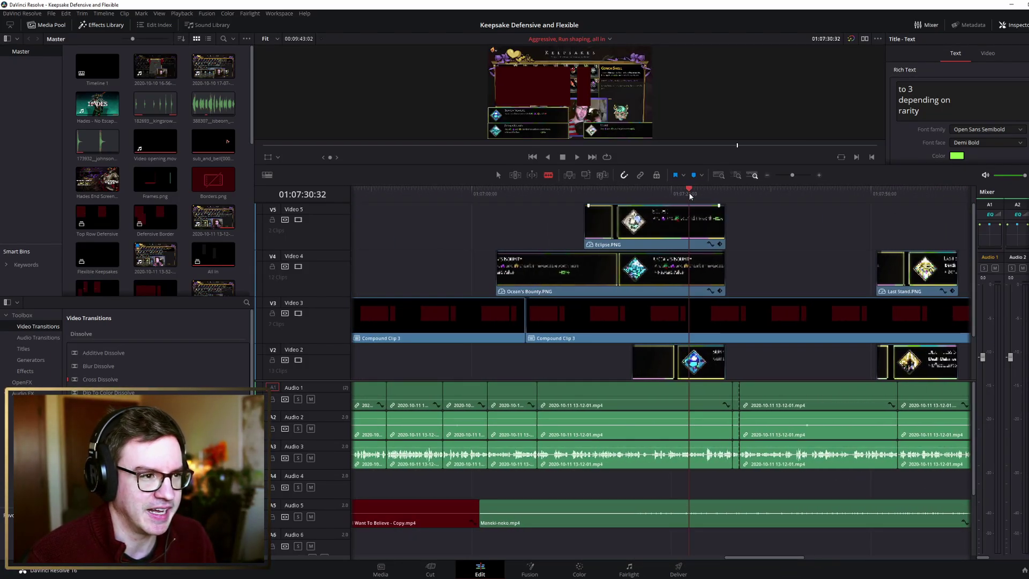
{"action": "left_click", "coordinate": [694, 193]}
{"action": "left_click", "coordinate": [713, 205]}
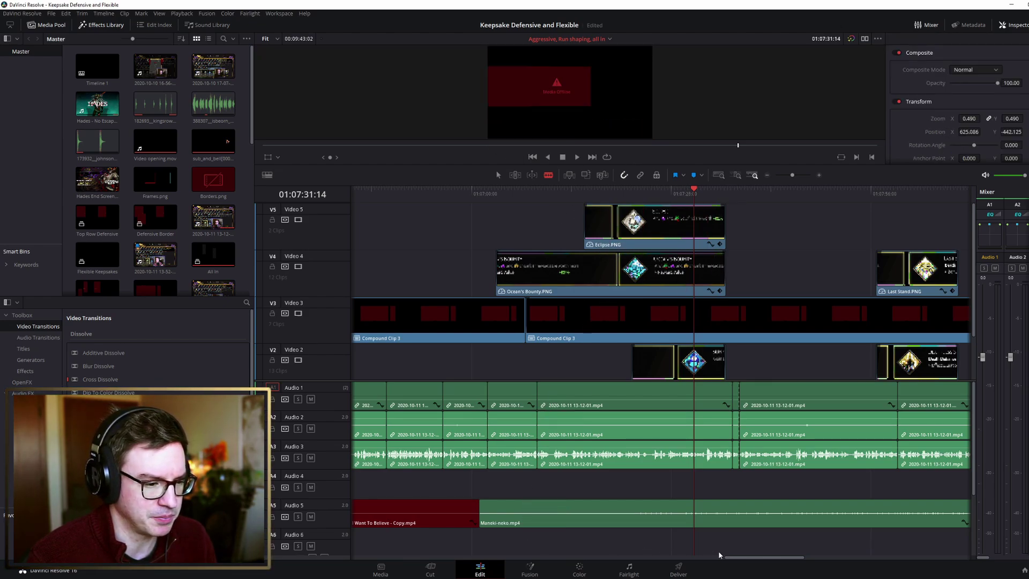
{"action": "left_click_drag", "start_coordinate": [741, 560], "coordinate": [820, 558]}
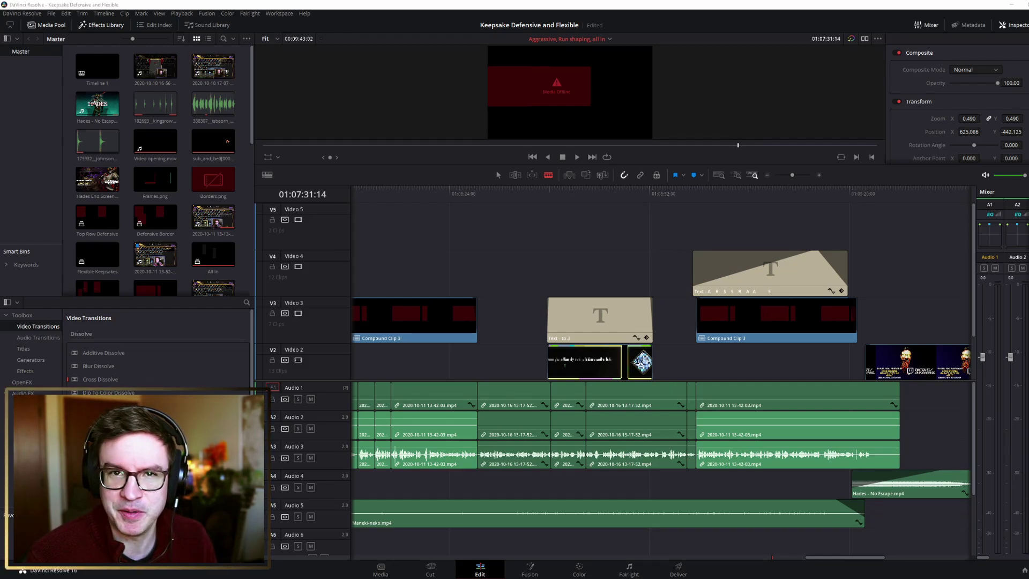
{"action": "left_click_drag", "start_coordinate": [727, 97], "coordinate": [703, 106]}
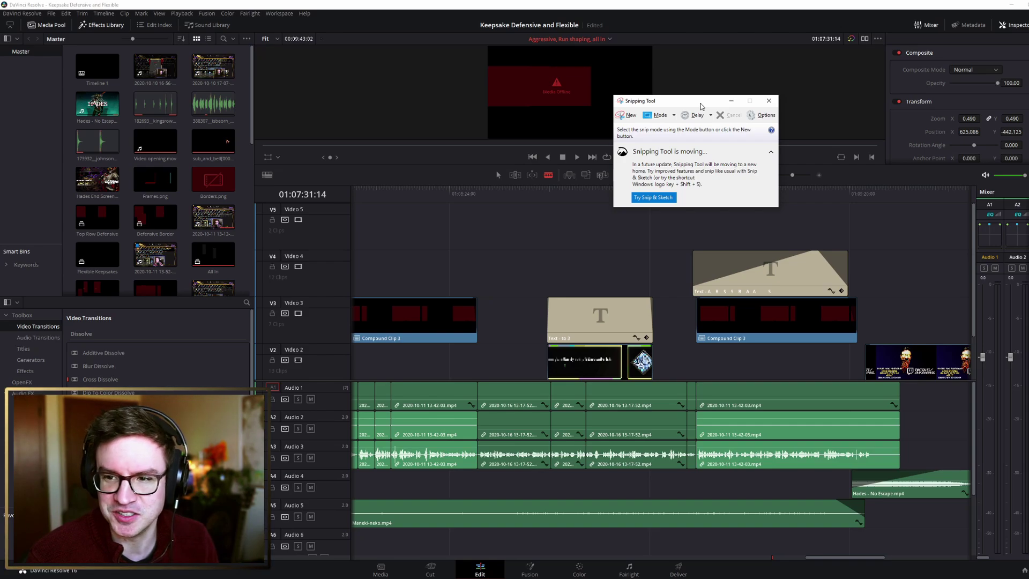
Step: Snip a rectangle over the Resolve timeline tracks, then close the Snipping Tool window
{"action": "left_click", "coordinate": [628, 115]}
{"action": "left_click_drag", "start_coordinate": [199, 112], "coordinate": [518, 316]}
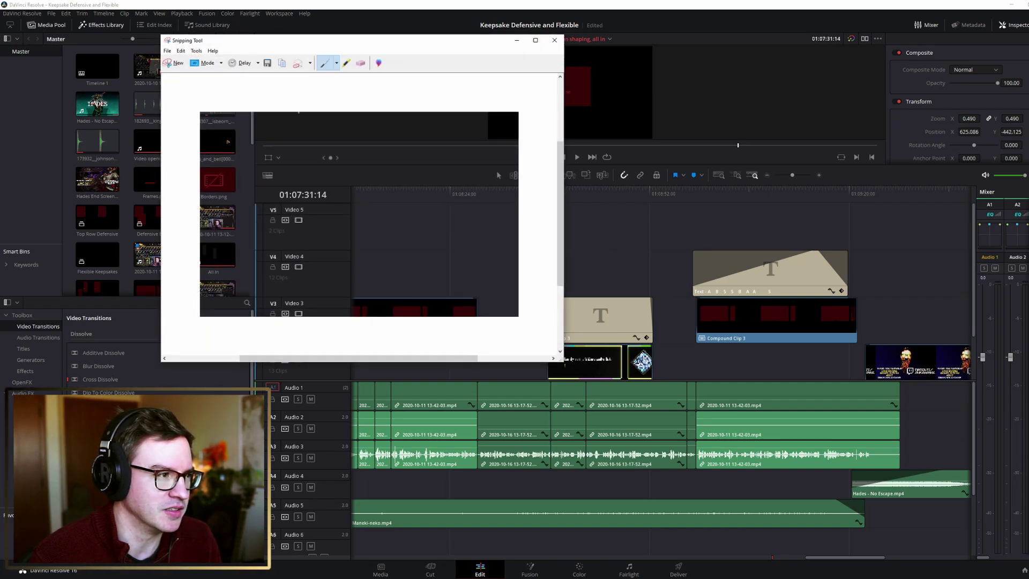
{"action": "left_click_drag", "start_coordinate": [298, 45], "coordinate": [336, 112]}
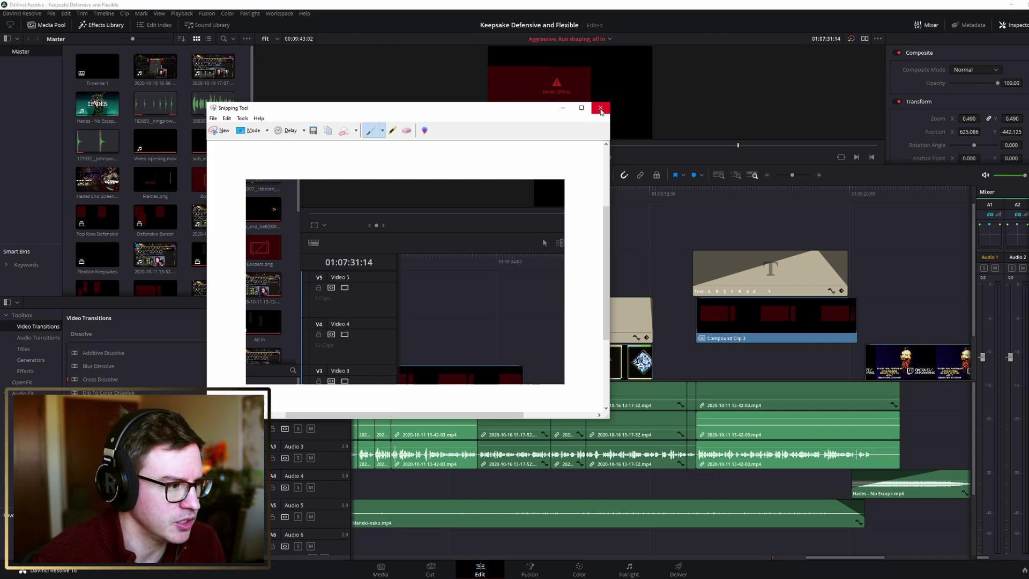
{"action": "left_click", "coordinate": [600, 110]}
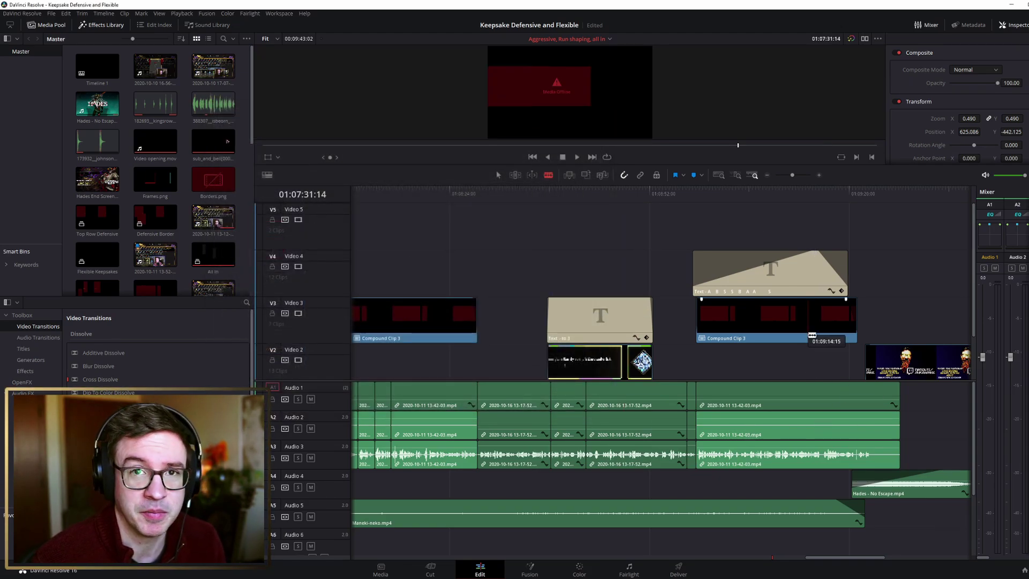
Step: Slip Compound Clip 3 on V3 slightly earlier, then quit Resolve with Ctrl+Q
{"action": "left_click_drag", "start_coordinate": [812, 335], "coordinate": [807, 337]}
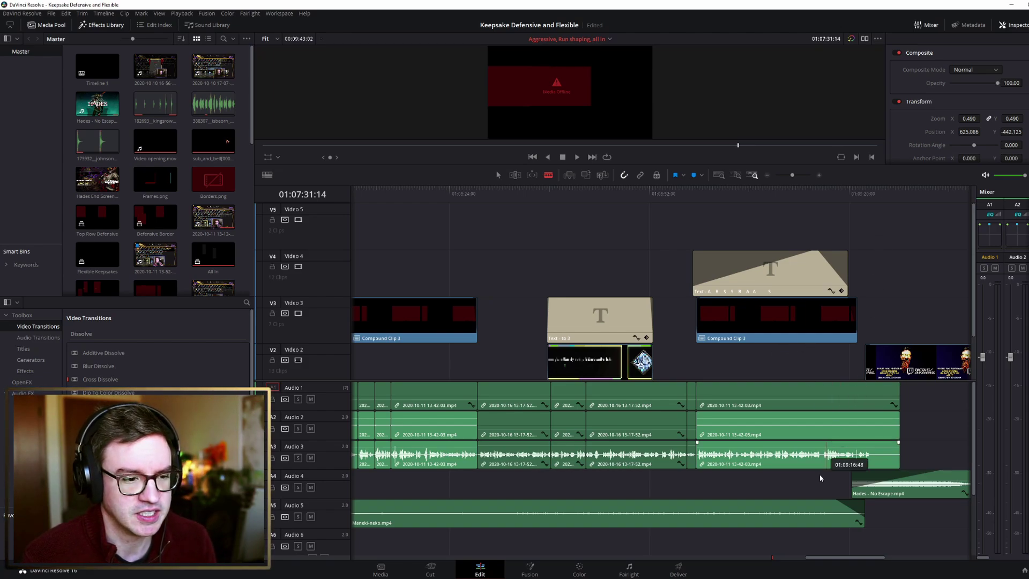
{"action": "mouse_move", "coordinate": [819, 560]}
{"action": "left_mouse_down"}
{"action": "mouse_move", "coordinate": [781, 562]}
{"action": "mouse_move", "coordinate": [817, 561]}
{"action": "left_mouse_up"}
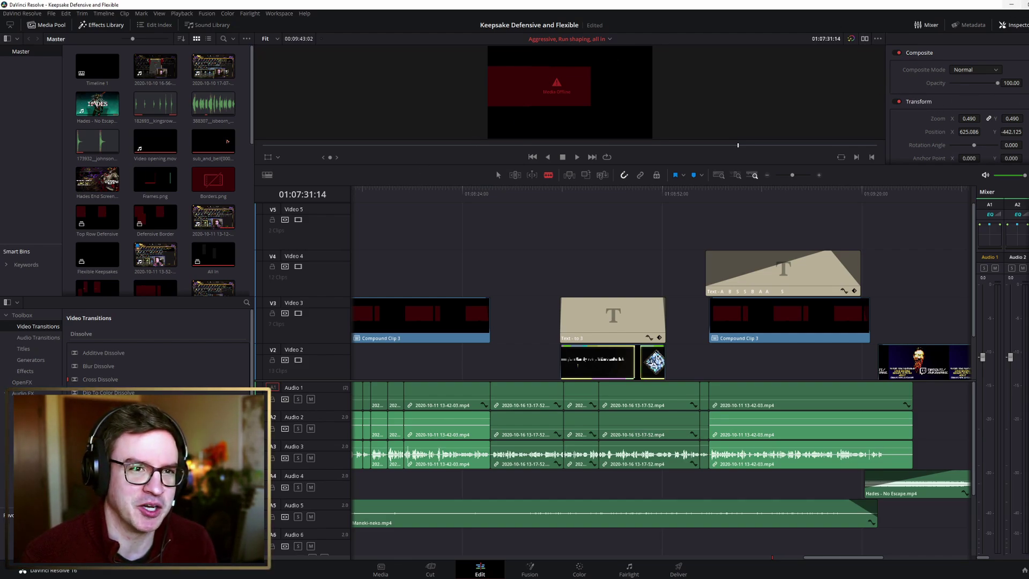
{"action": "key", "text": "ctrl+q"}
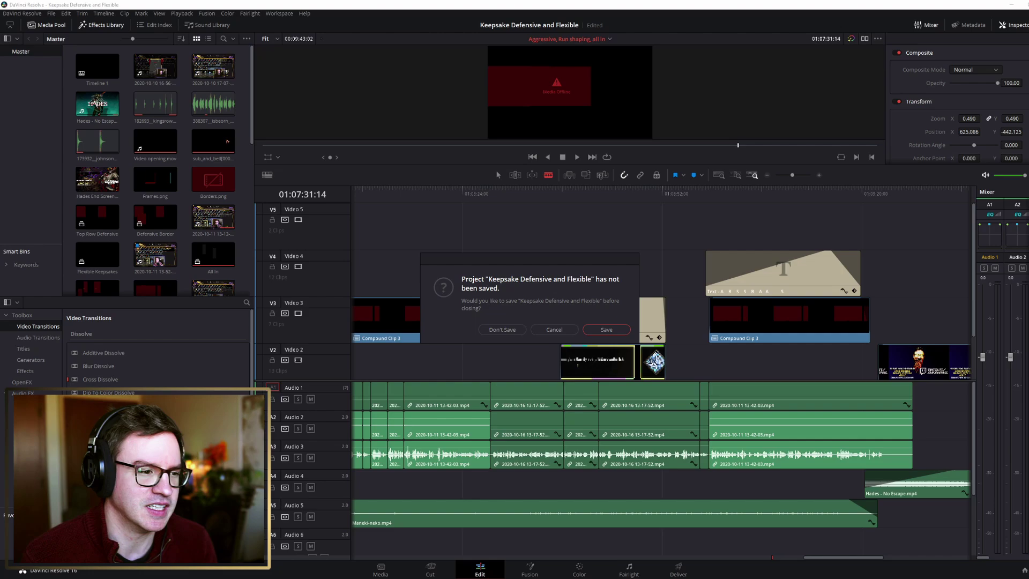
Step: Close Resolve without saving the Keepsake project and switch to the GIMP window
{"action": "left_click", "coordinate": [502, 330]}
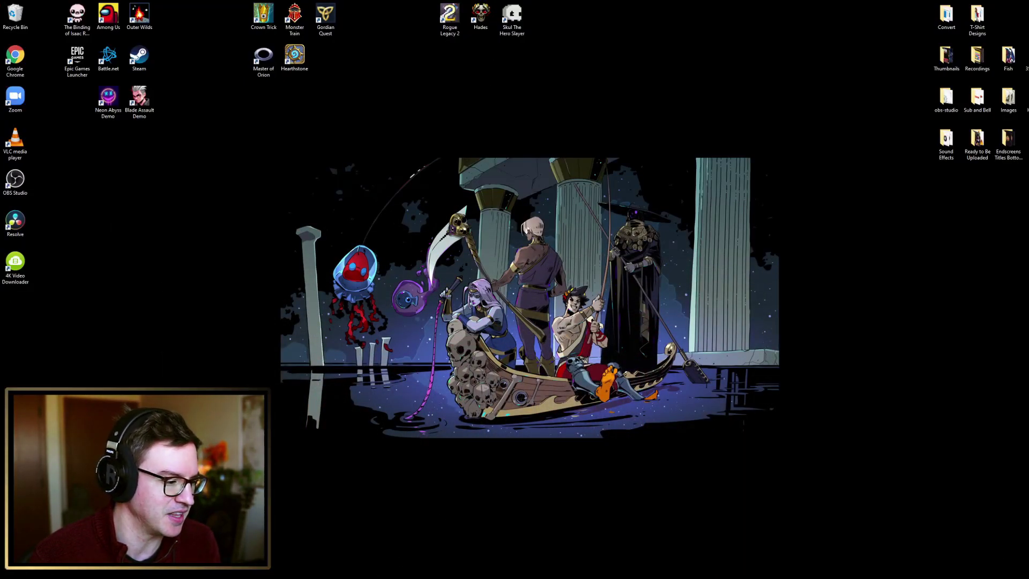
{"action": "key", "text": "alt+Tab"}
Step: Step through the open image tabs to the Hades 'THE SPEED OF ZAG SHIELD!' thumbnail
{"action": "left_click", "coordinate": [125, 29]}
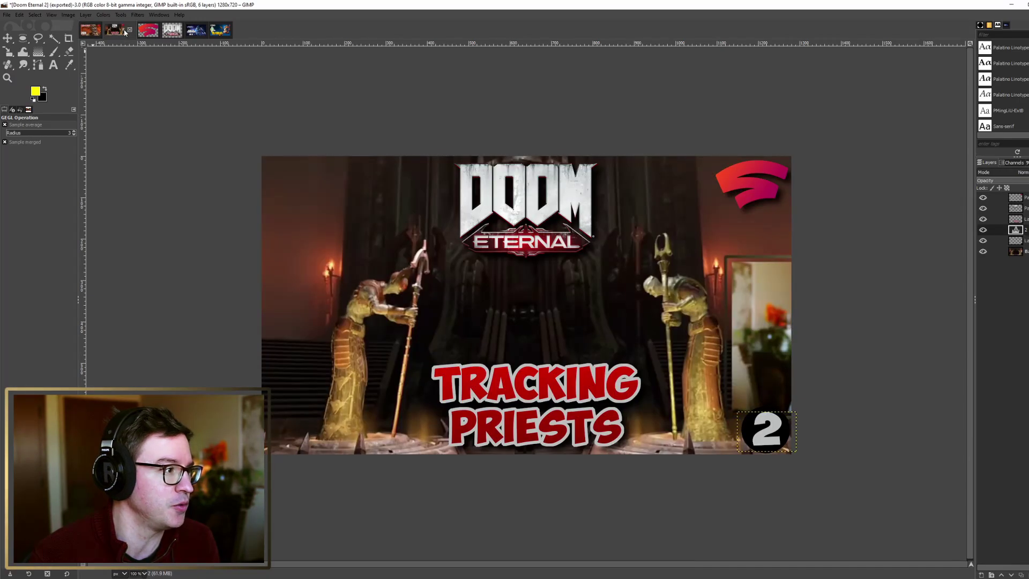
{"action": "left_click", "coordinate": [149, 30]}
{"action": "left_click", "coordinate": [166, 31]}
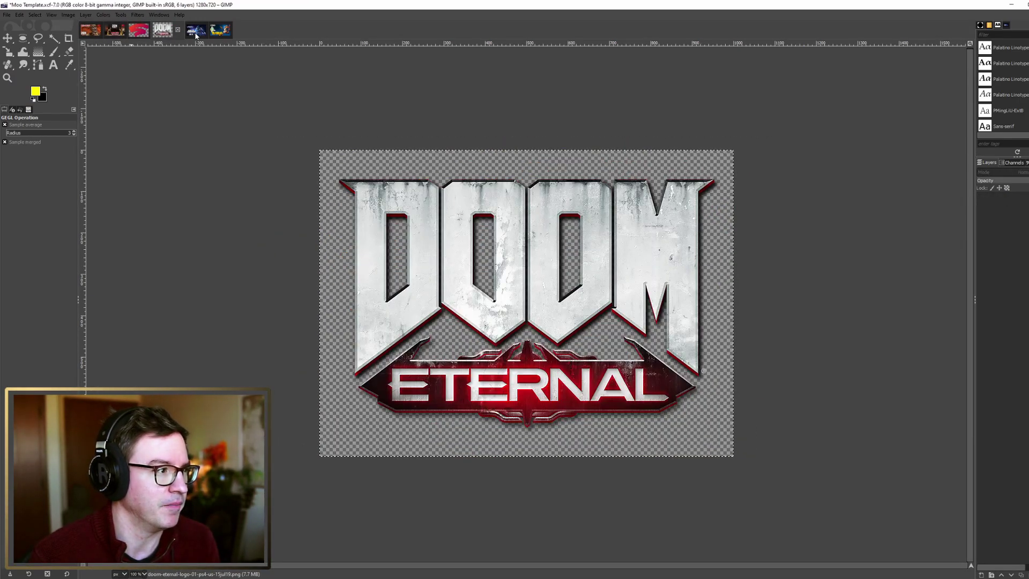
{"action": "left_click", "coordinate": [196, 30]}
{"action": "left_click", "coordinate": [219, 30]}
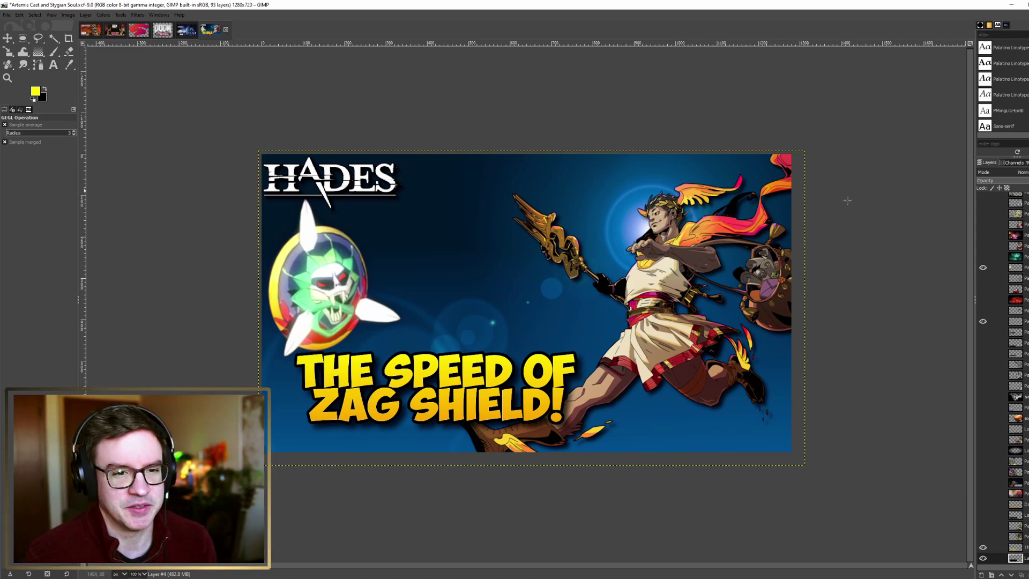
Step: Show the top three layers, then hide a run of layers to reveal the Hades artwork
{"action": "scroll", "coordinate": [992, 361], "scroll_direction": "down", "scroll_amount": 2}
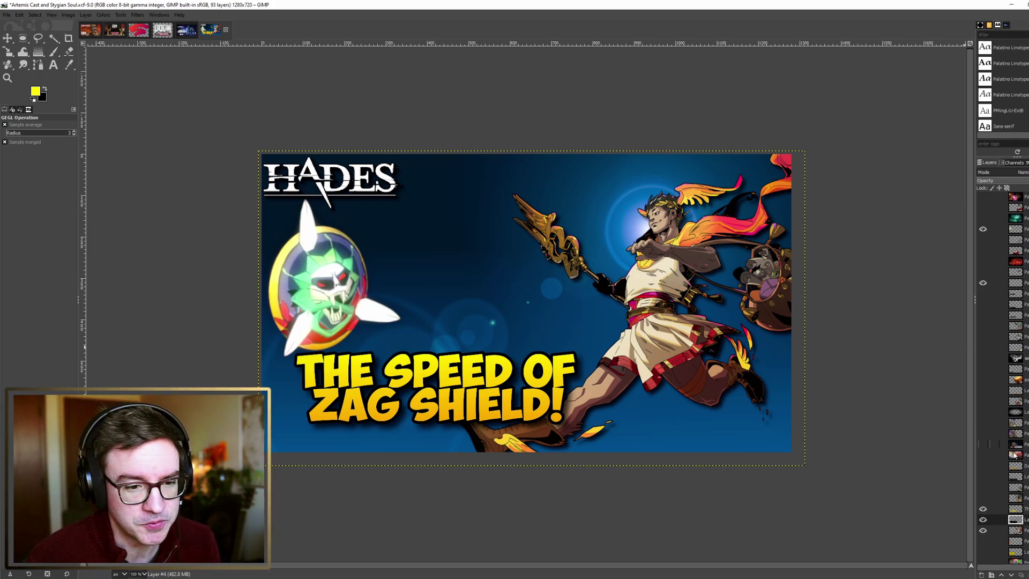
{"action": "scroll", "coordinate": [1012, 460], "scroll_direction": "down", "scroll_amount": 5}
{"action": "scroll", "coordinate": [1018, 460], "scroll_direction": "down", "scroll_amount": 10}
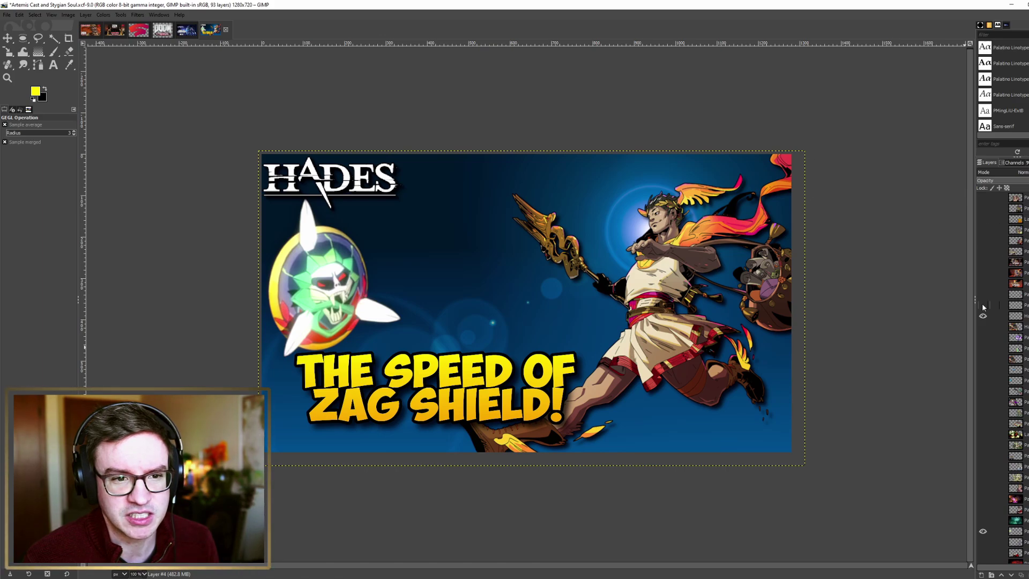
{"action": "left_click_drag", "start_coordinate": [979, 198], "coordinate": [983, 311]}
{"action": "left_click_drag", "start_coordinate": [982, 273], "coordinate": [982, 197]}
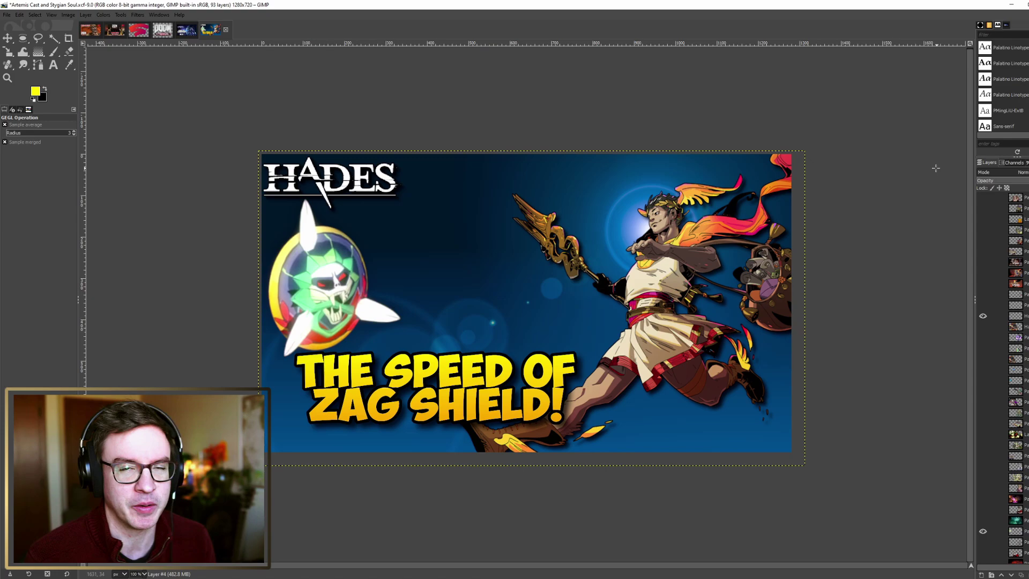
{"action": "scroll", "coordinate": [1010, 375], "scroll_direction": "down", "scroll_amount": 6}
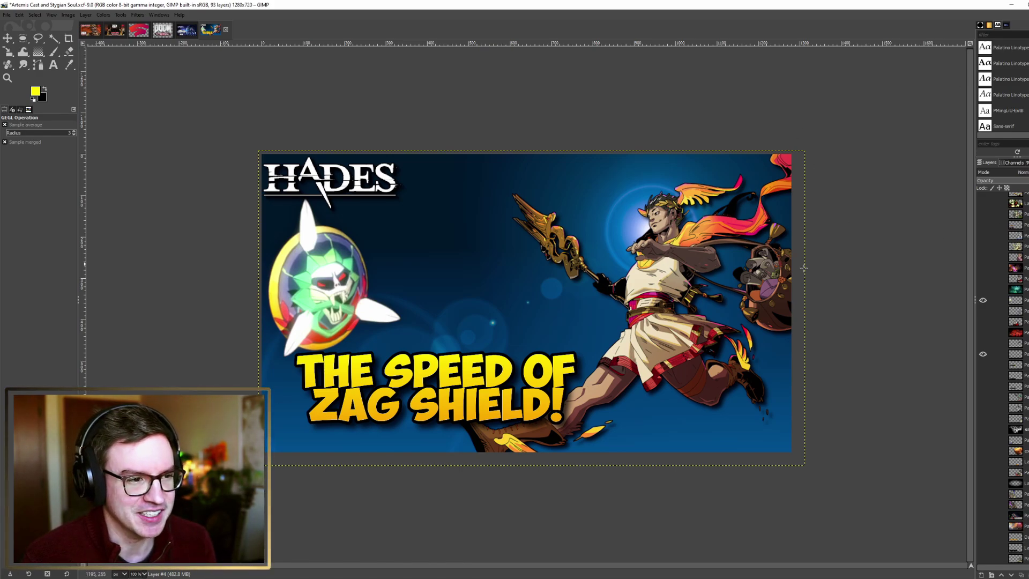
{"action": "scroll", "coordinate": [991, 304], "scroll_direction": "down", "scroll_amount": 1}
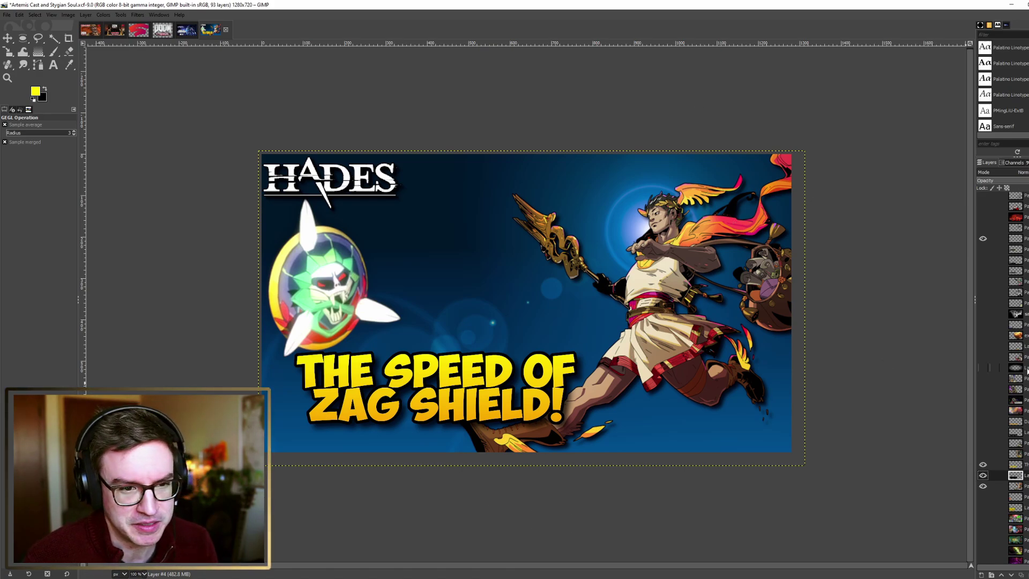
Step: Show the Hermes character layer on the thumbnail in place of Zagreus
{"action": "scroll", "coordinate": [1024, 371], "scroll_direction": "down", "scroll_amount": 2}
{"action": "scroll", "coordinate": [1024, 371], "scroll_direction": "down", "scroll_amount": 2}
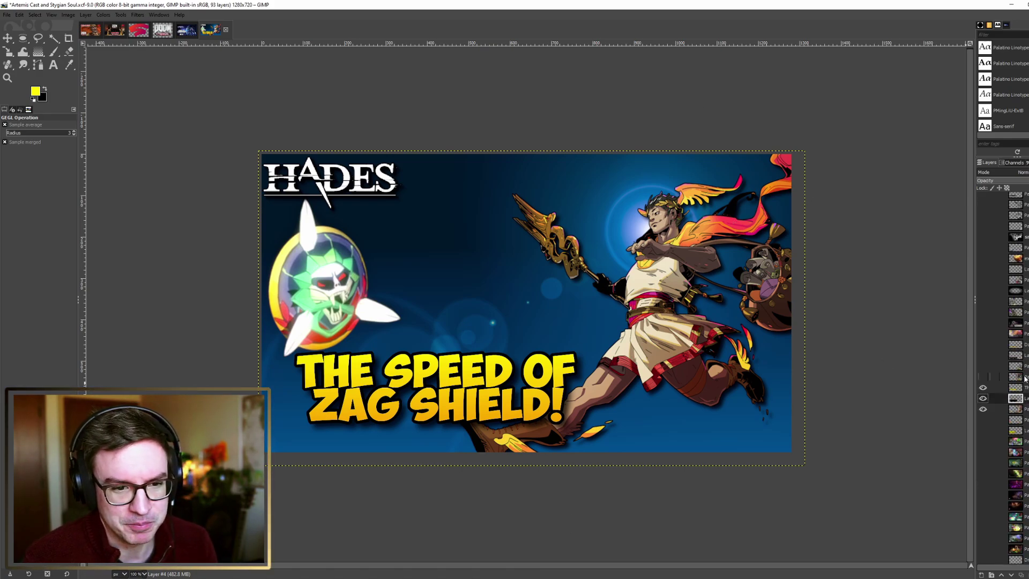
{"action": "left_click", "coordinate": [983, 409]}
{"action": "left_click", "coordinate": [983, 409]}
{"action": "scroll", "coordinate": [1001, 479], "scroll_direction": "down", "scroll_amount": 10}
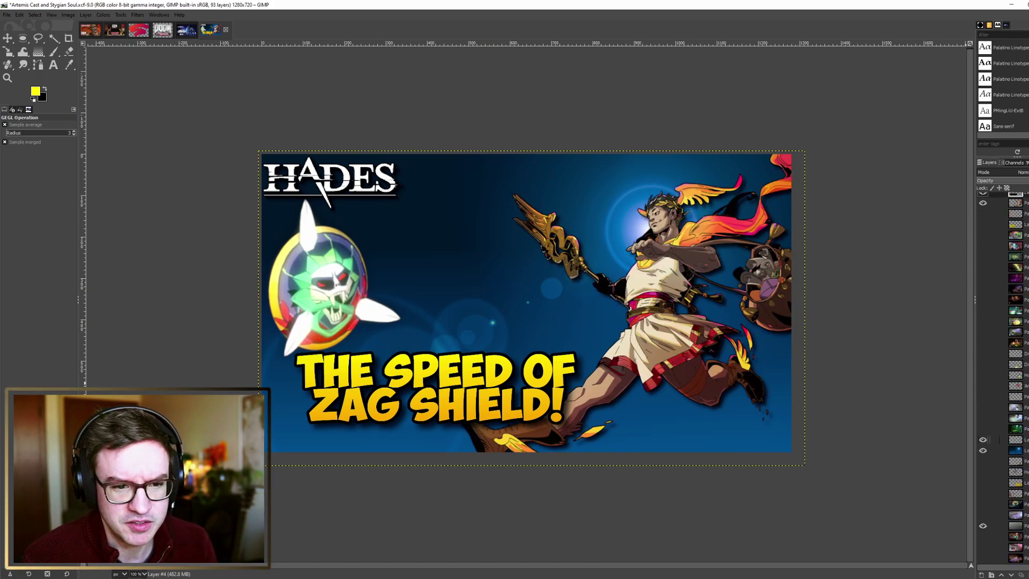
Step: Hide a background layer, then briefly preview the battle-screenshot and green backgrounds
{"action": "left_click", "coordinate": [983, 515]}
{"action": "left_click", "coordinate": [982, 408]}
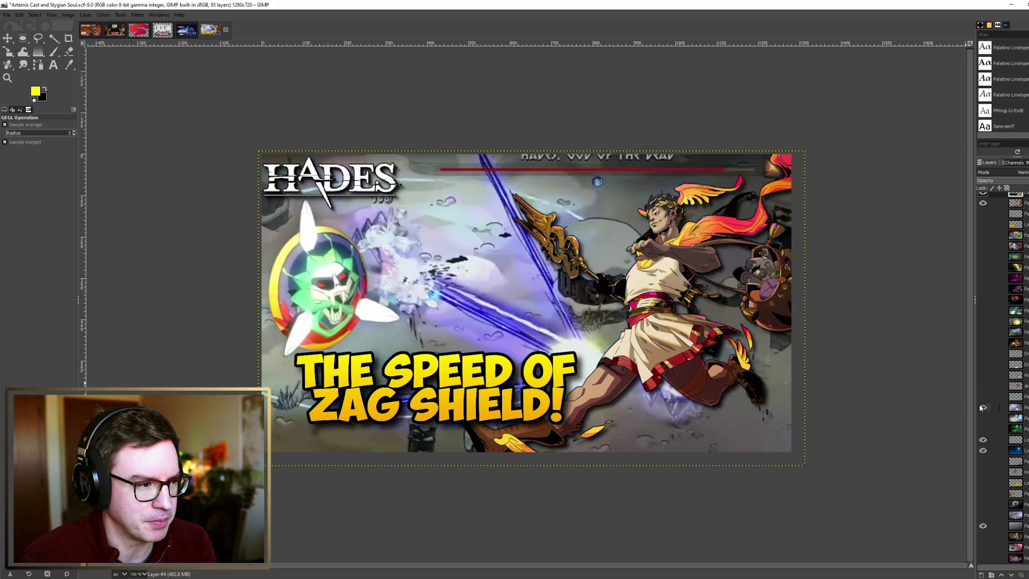
{"action": "left_click", "coordinate": [982, 408]}
{"action": "left_click", "coordinate": [982, 429]}
{"action": "left_click", "coordinate": [982, 429]}
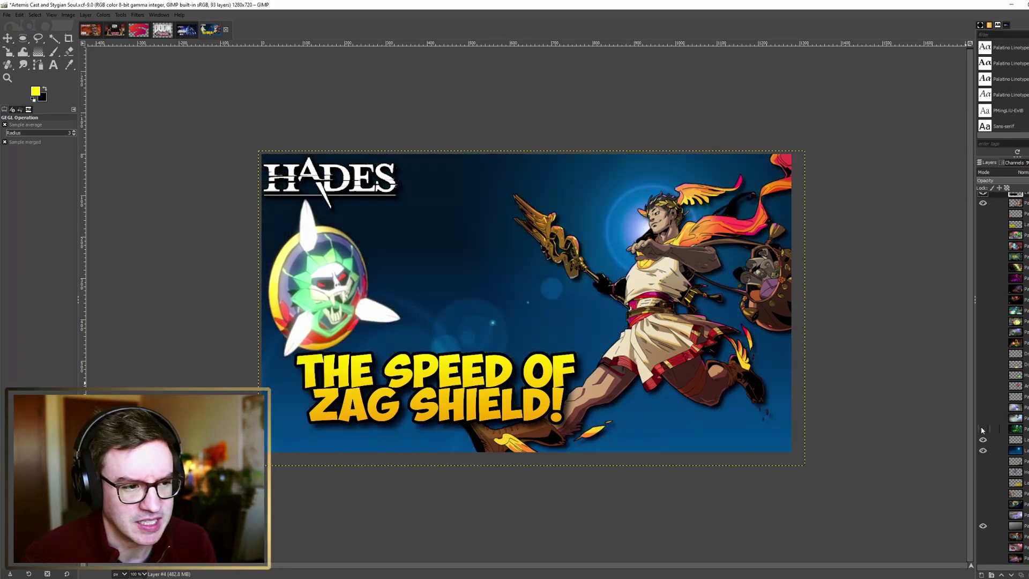
Step: Briefly preview the purple background and red blurred layers, then make Layer #4 active
{"action": "scroll", "coordinate": [985, 411], "scroll_direction": "up", "scroll_amount": 5}
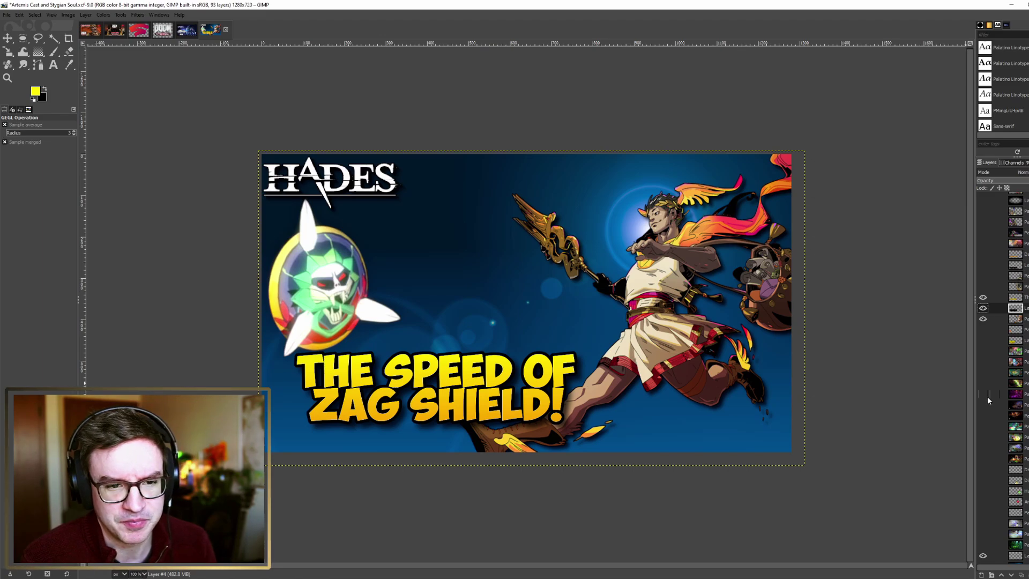
{"action": "left_click", "coordinate": [985, 394]}
{"action": "left_click", "coordinate": [984, 395]}
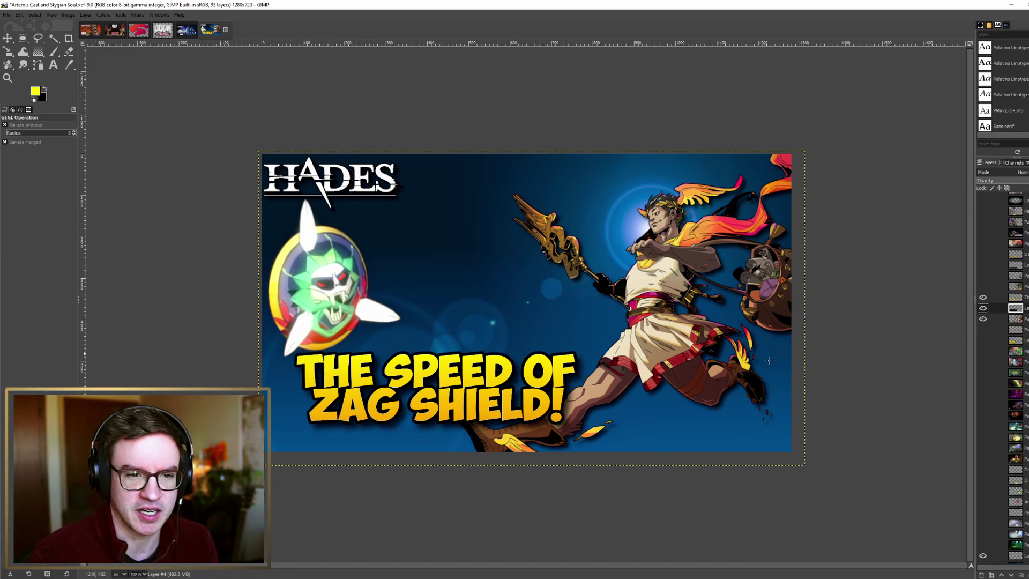
{"action": "scroll", "coordinate": [998, 341], "scroll_direction": "down", "scroll_amount": 5}
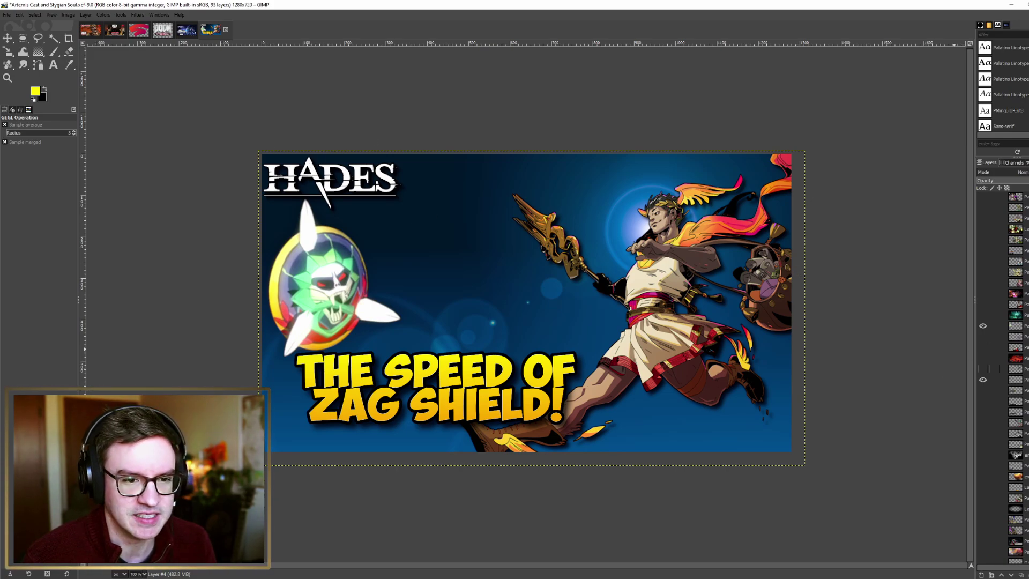
{"action": "left_click", "coordinate": [987, 356]}
{"action": "left_click", "coordinate": [987, 357]}
{"action": "scroll", "coordinate": [998, 378], "scroll_direction": "down", "scroll_amount": 5}
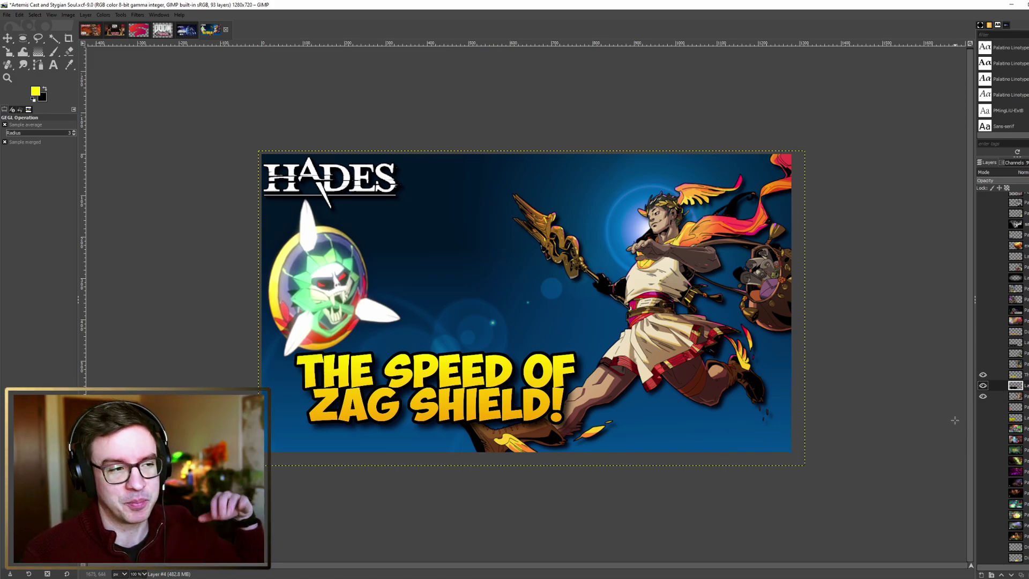
{"action": "left_click", "coordinate": [1014, 374]}
{"action": "left_click", "coordinate": [1014, 384]}
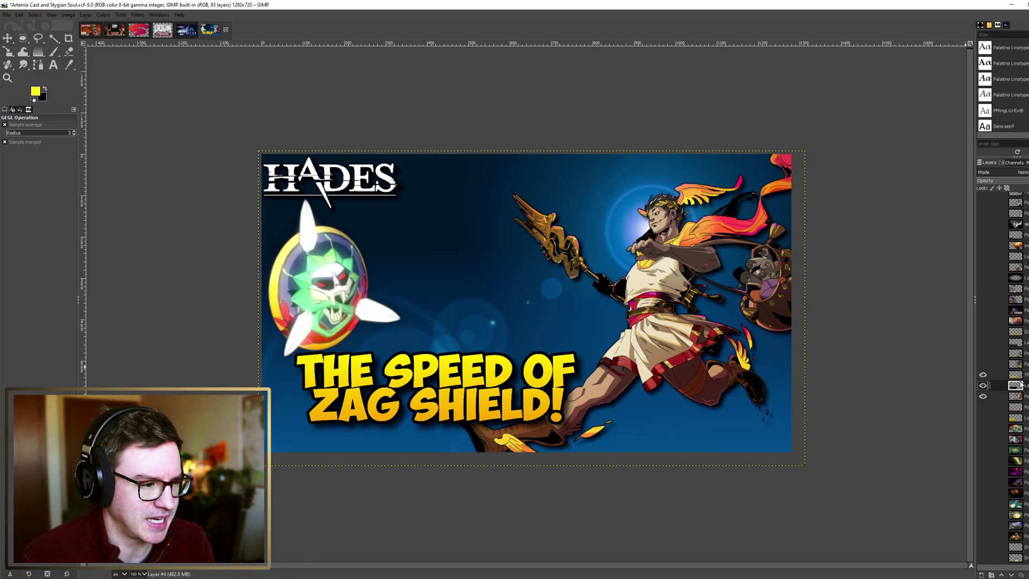
Step: Choose the Gradient tool, then turn the title text layer's alpha into a selection and grow it
{"action": "left_click", "coordinate": [38, 51]}
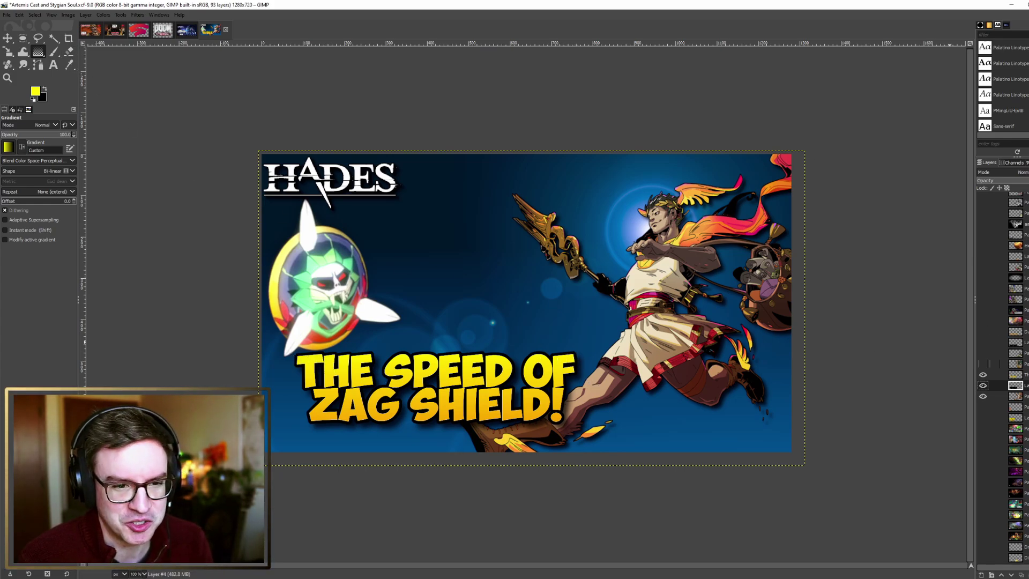
{"action": "right_click", "coordinate": [1018, 375]}
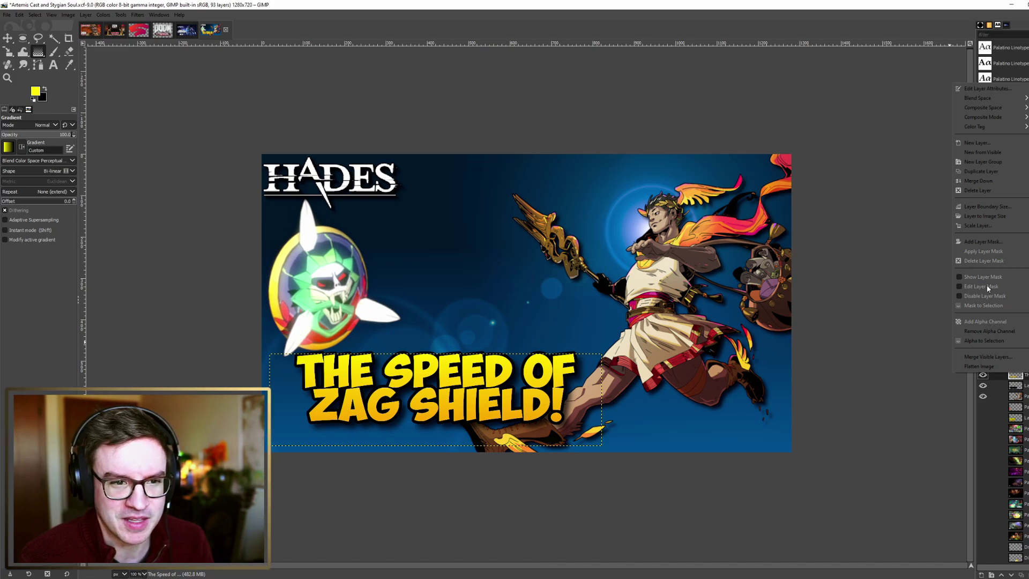
{"action": "right_click", "coordinate": [1020, 378]}
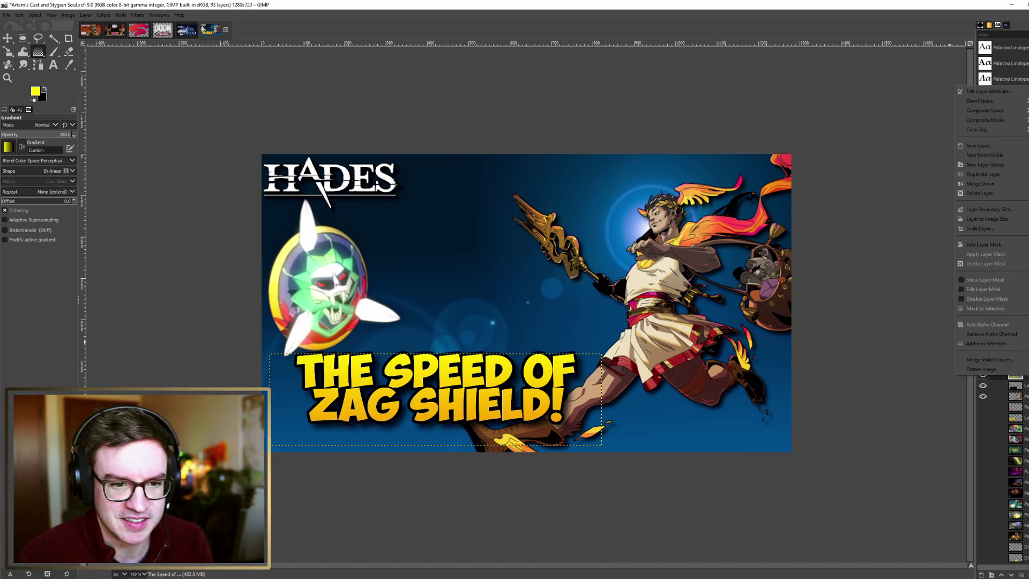
{"action": "left_click", "coordinate": [998, 345]}
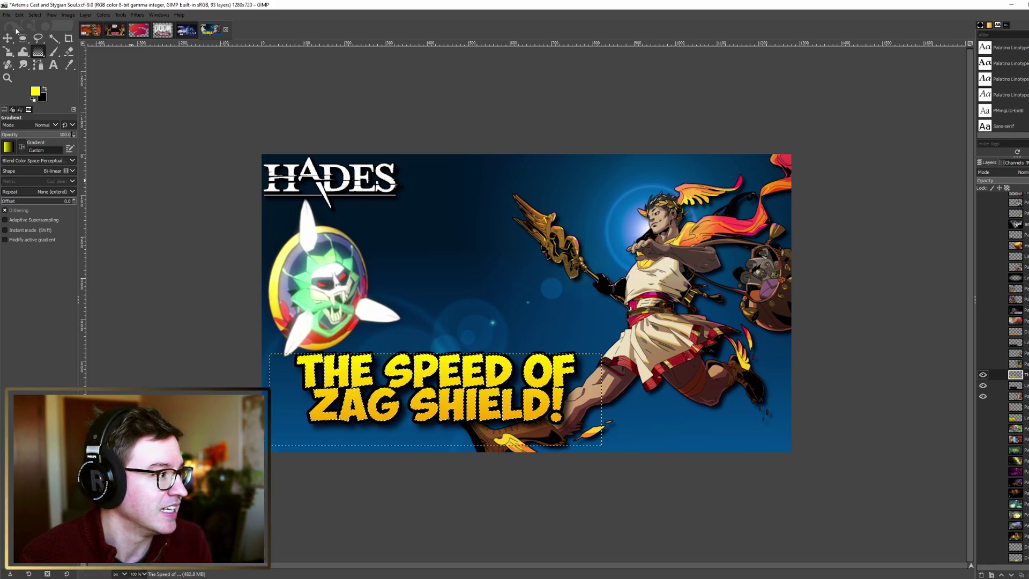
{"action": "left_click", "coordinate": [35, 14]}
{"action": "left_click", "coordinate": [45, 128]}
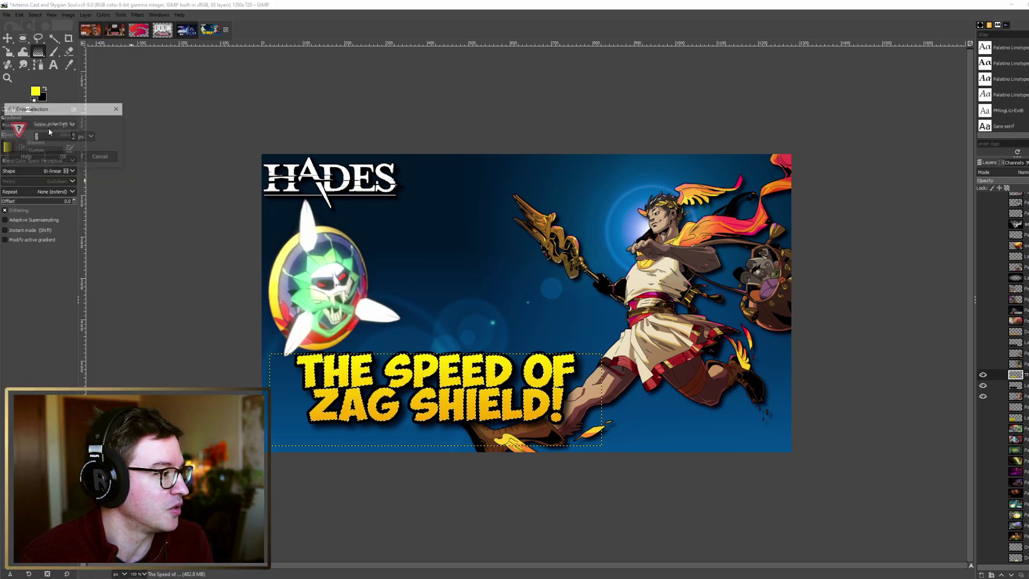
{"action": "left_click", "coordinate": [58, 156]}
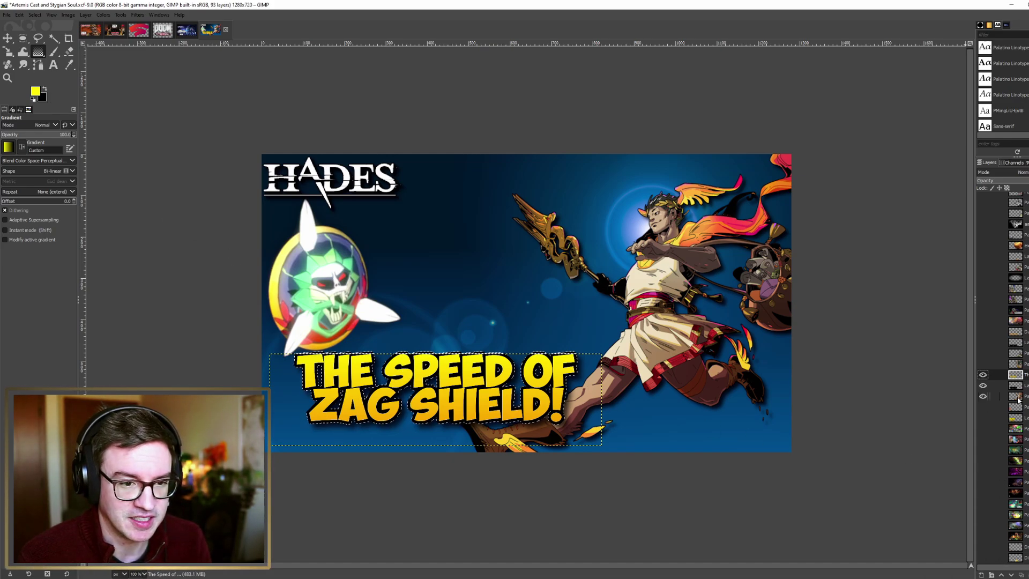
Step: Add a new empty Layer #5 and fill the grown title selection with black
{"action": "left_click", "coordinate": [981, 574]}
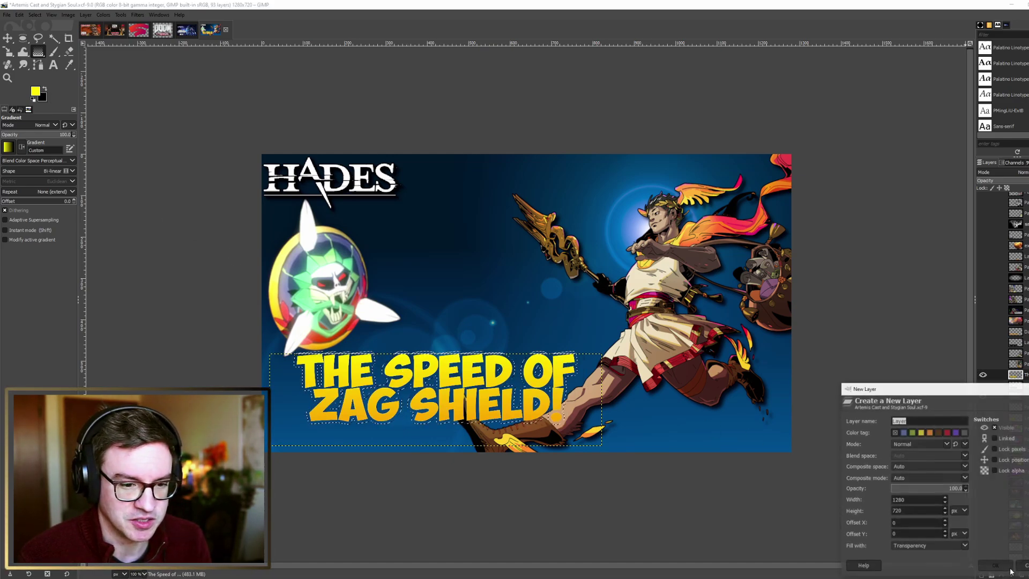
{"action": "left_click", "coordinate": [1009, 569]}
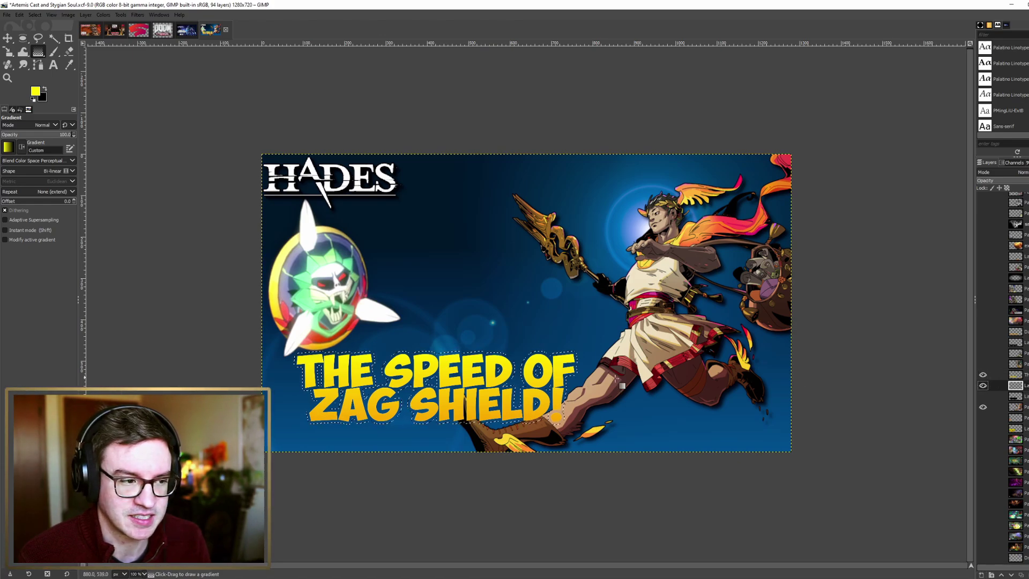
{"action": "right_click", "coordinate": [420, 371]}
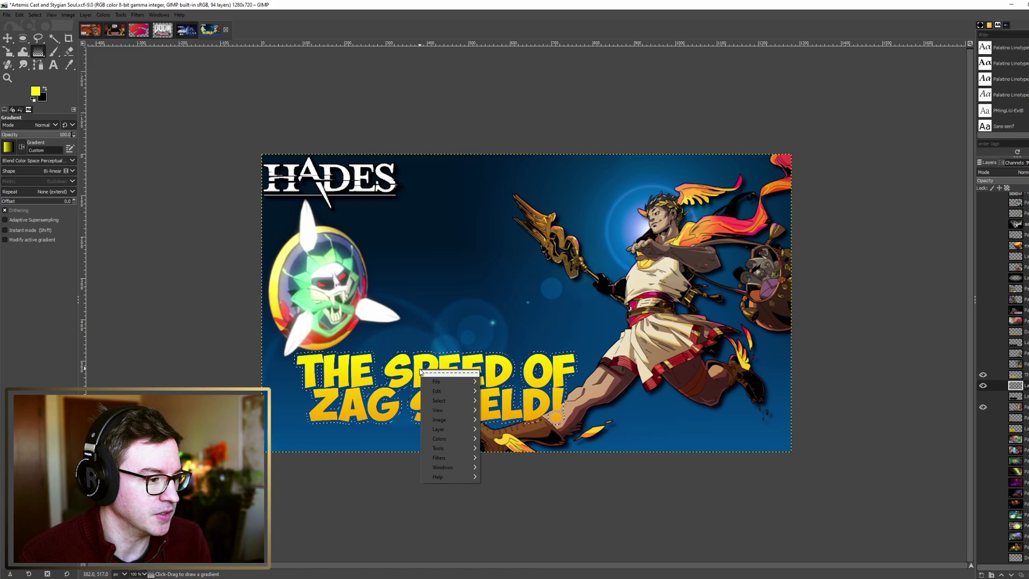
{"action": "mouse_move", "coordinate": [448, 393]}
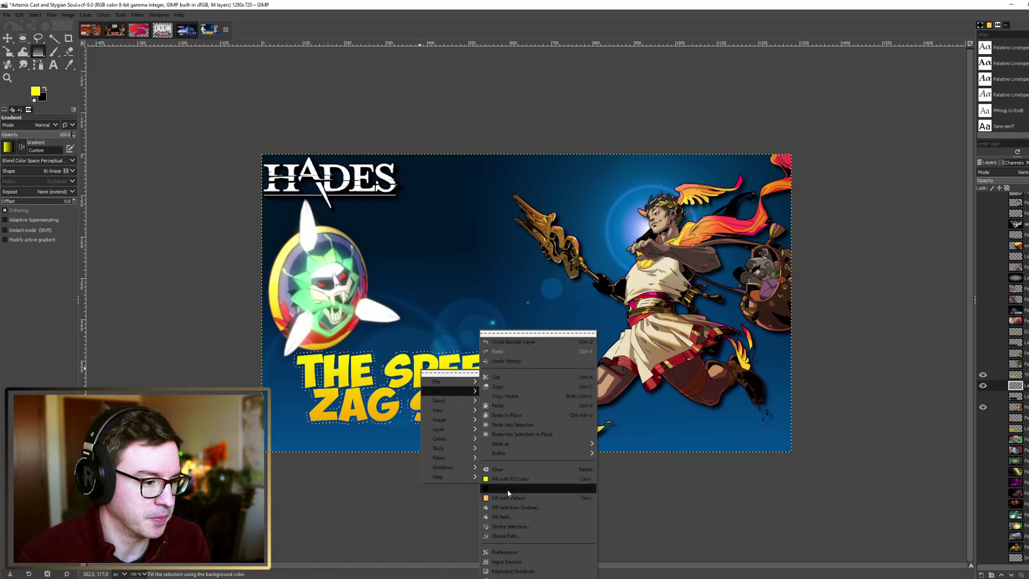
{"action": "left_click", "coordinate": [508, 493]}
Step: Select the whole image and reapply the last drop shadow to the black outline
{"action": "left_click", "coordinate": [34, 14]}
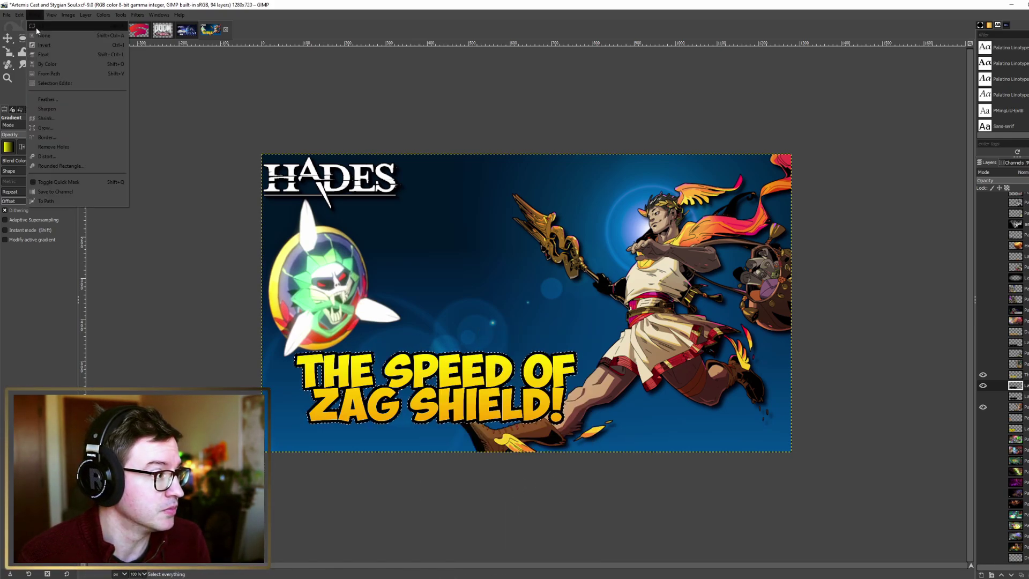
{"action": "left_click", "coordinate": [36, 27]}
{"action": "left_click", "coordinate": [138, 14]}
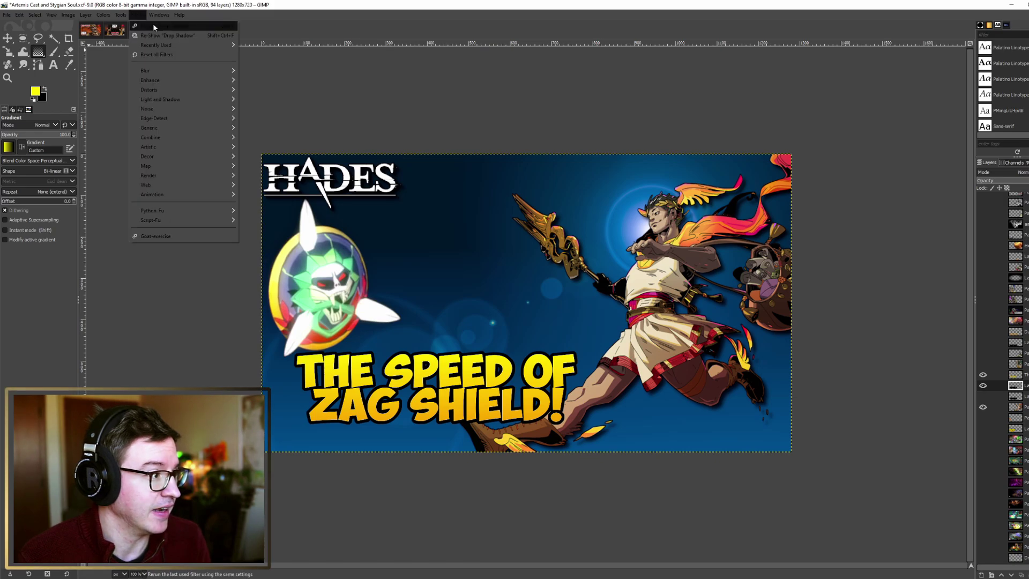
{"action": "left_click", "coordinate": [154, 26]}
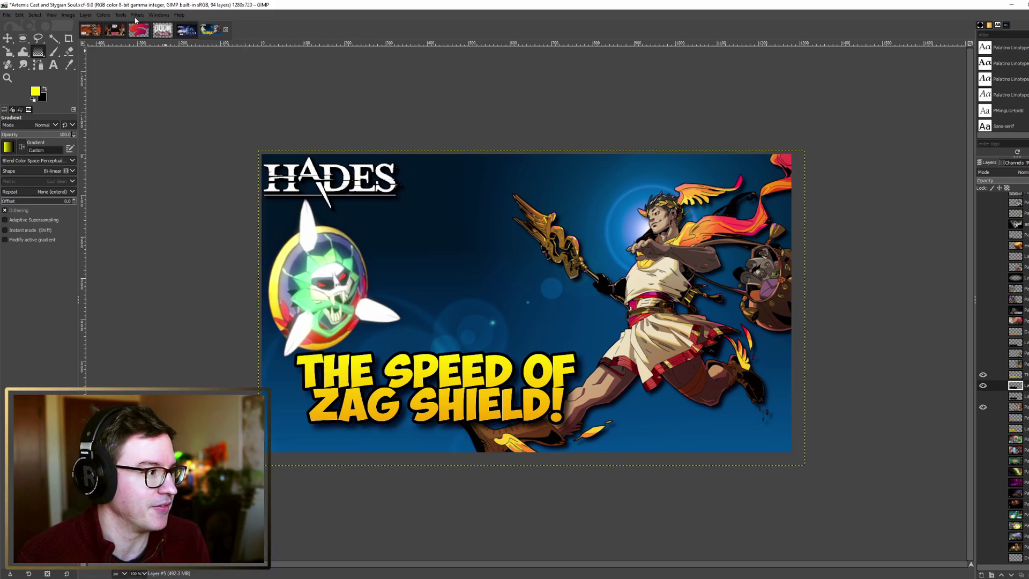
{"action": "left_click", "coordinate": [137, 15]}
{"action": "mouse_move", "coordinate": [171, 100]}
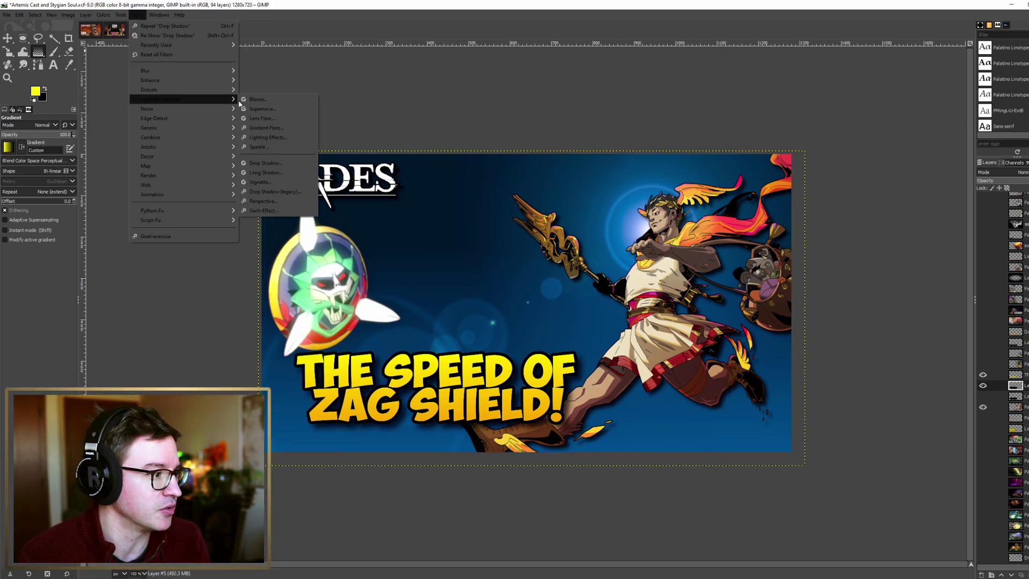
{"action": "left_click", "coordinate": [265, 162]}
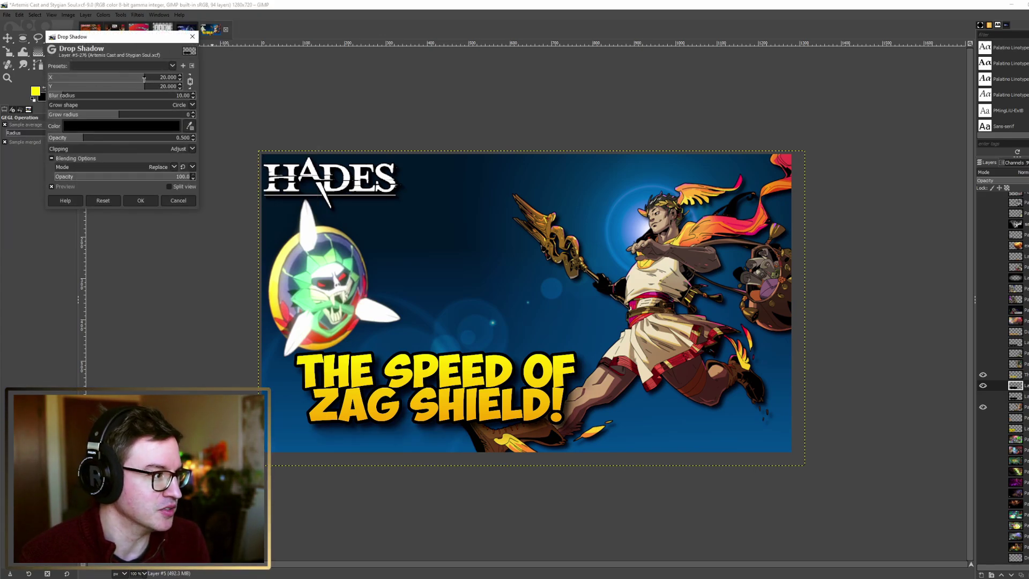
{"action": "left_click_drag", "start_coordinate": [125, 80], "coordinate": [129, 79]}
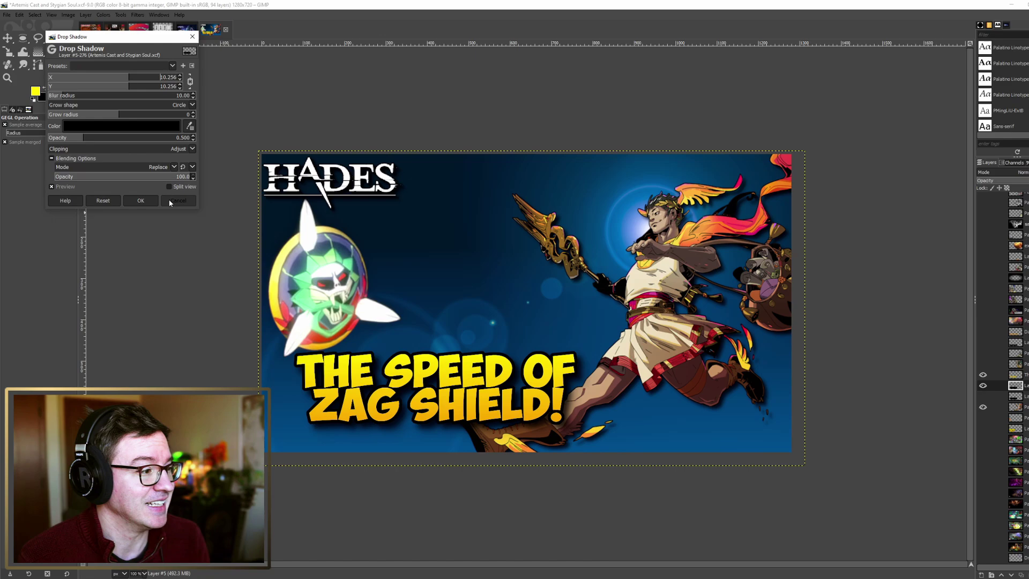
{"action": "left_click", "coordinate": [193, 37]}
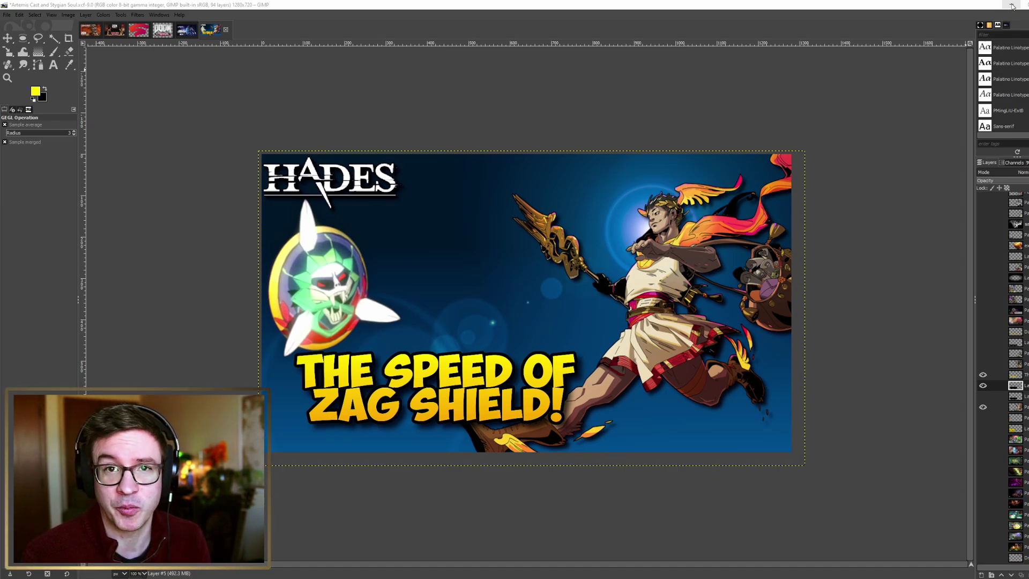
Step: Minimize GIMP to reveal the Hades desktop wallpaper and icons
{"action": "left_click", "coordinate": [1011, 5]}
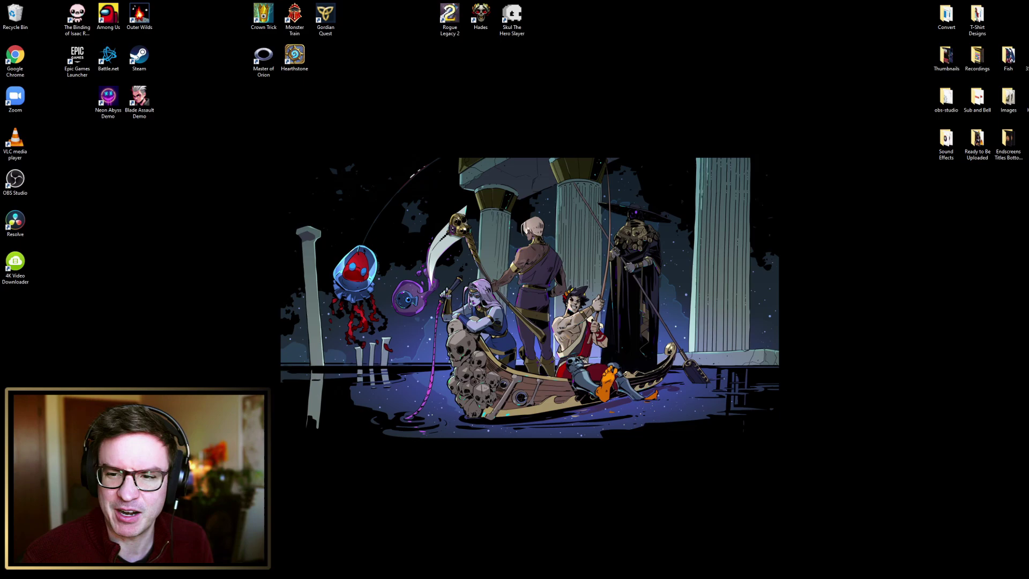